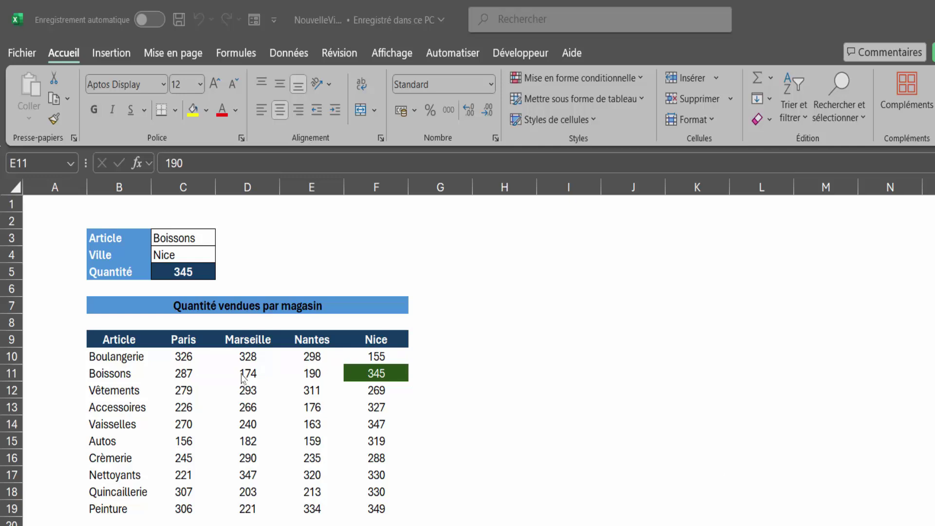
Set the Article to Vêtements and the Ville to Nantes in the lookup cells C3 and C4.
click(204, 243)
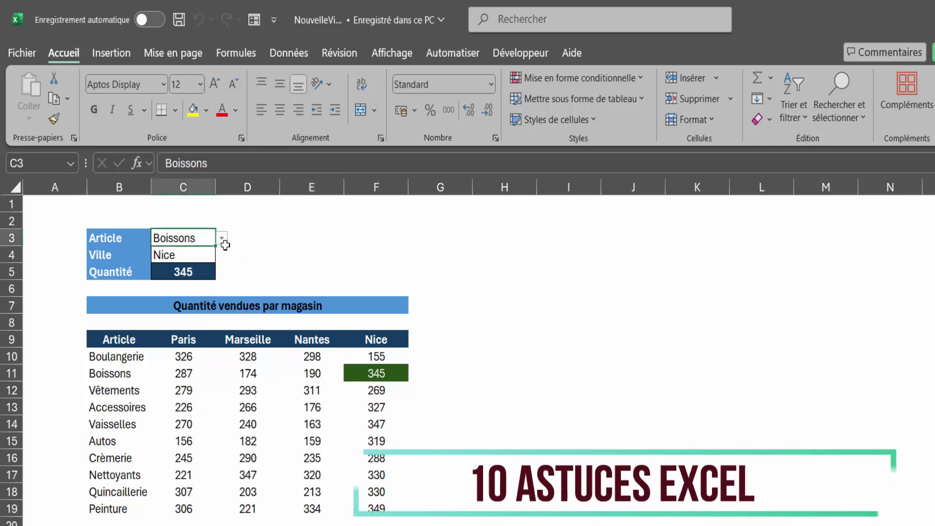
click(222, 238)
click(181, 284)
click(209, 254)
click(222, 254)
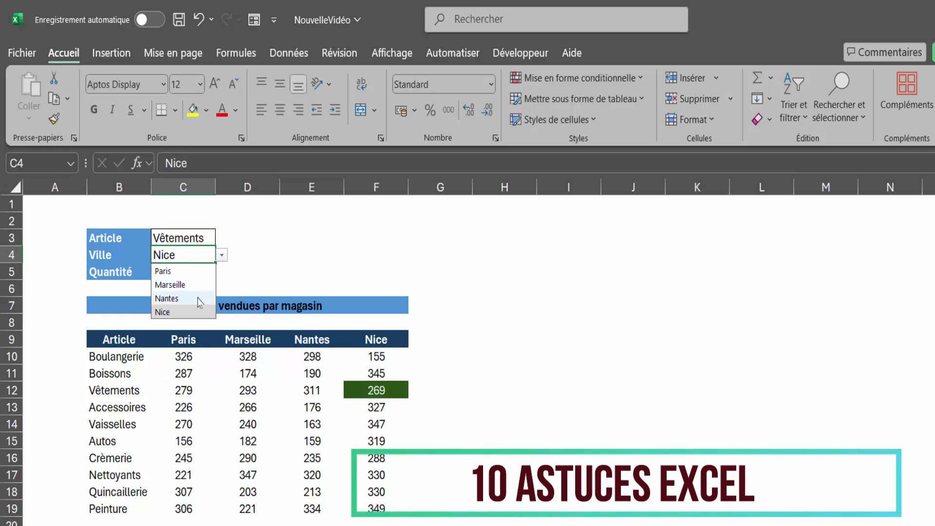
click(198, 297)
click(222, 391)
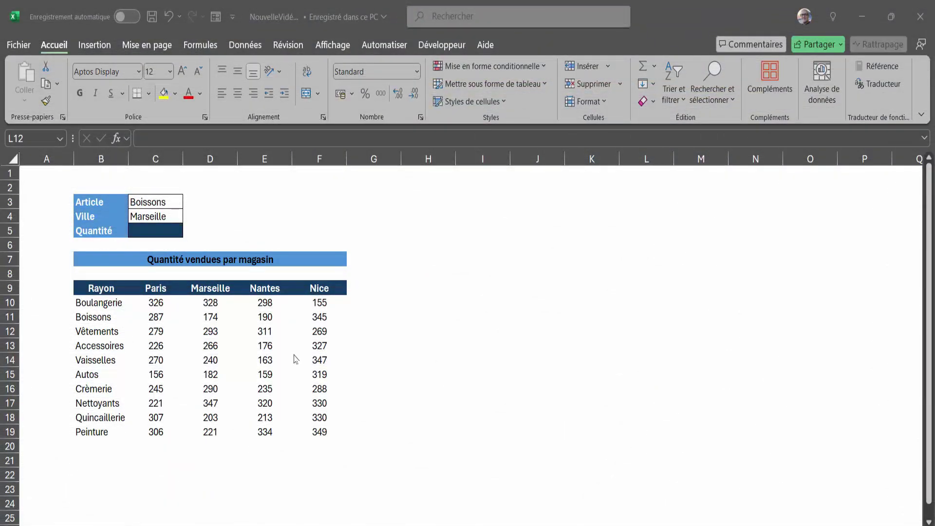
Examine the city headers, the Rayon column and the Article, Ville and Quantité cells above the sales table.
drag(151, 287, 311, 288)
drag(112, 292, 100, 432)
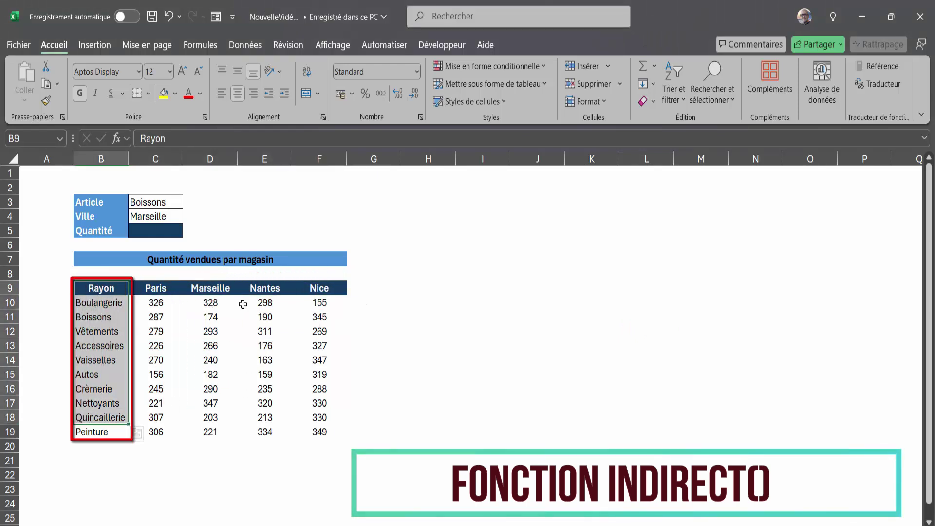
click(214, 364)
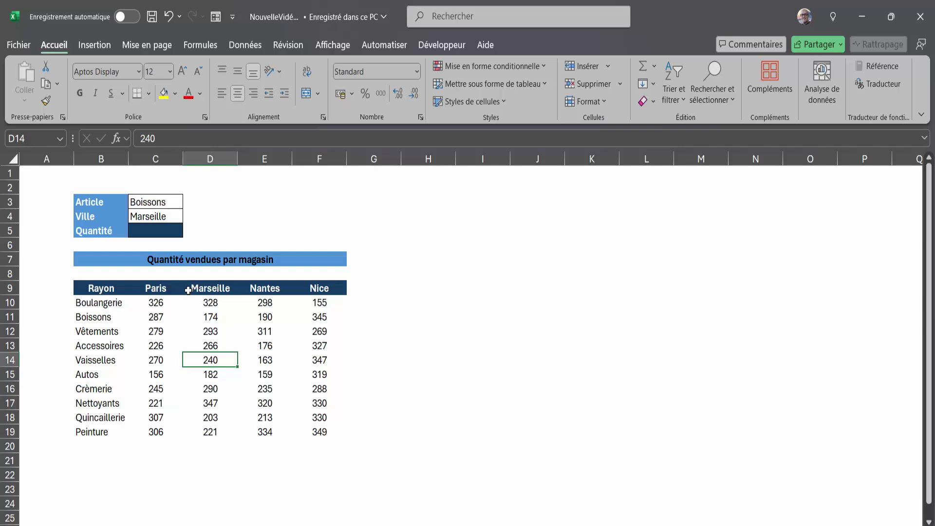
click(160, 288)
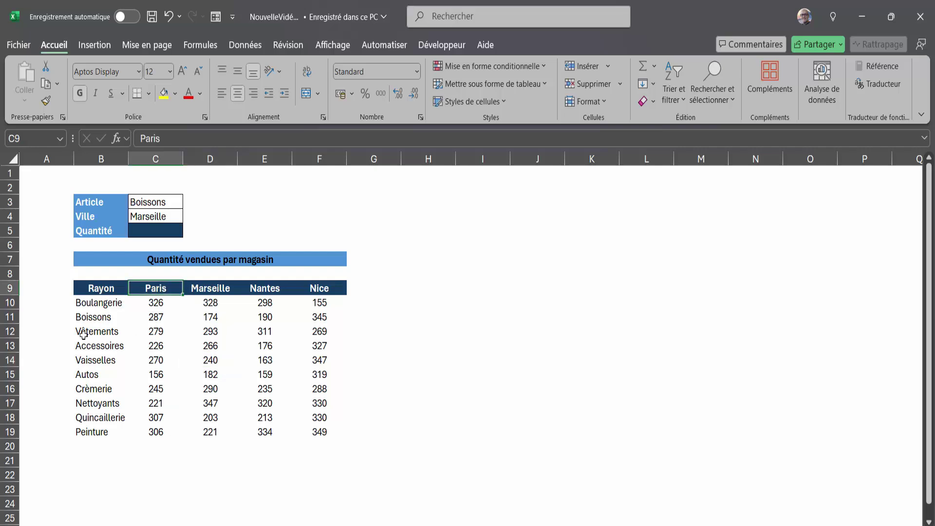
click(107, 332)
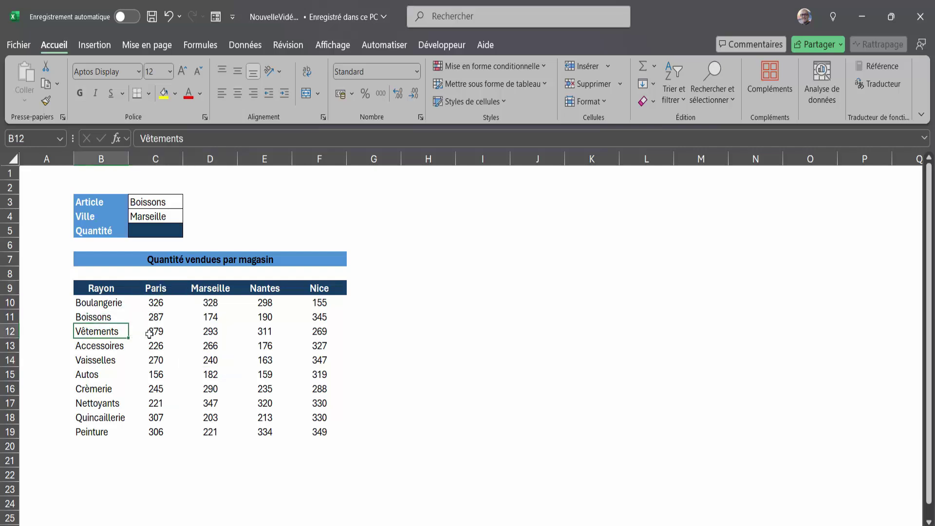
click(150, 334)
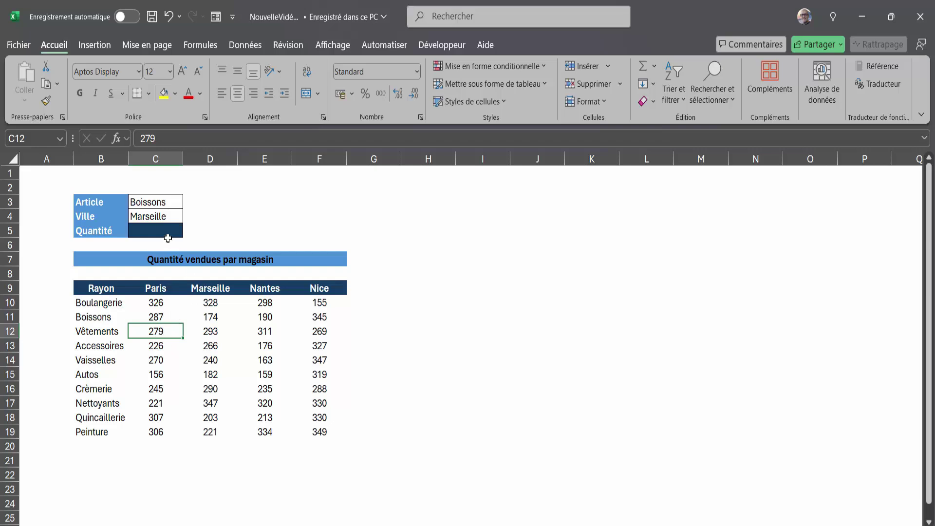
click(164, 231)
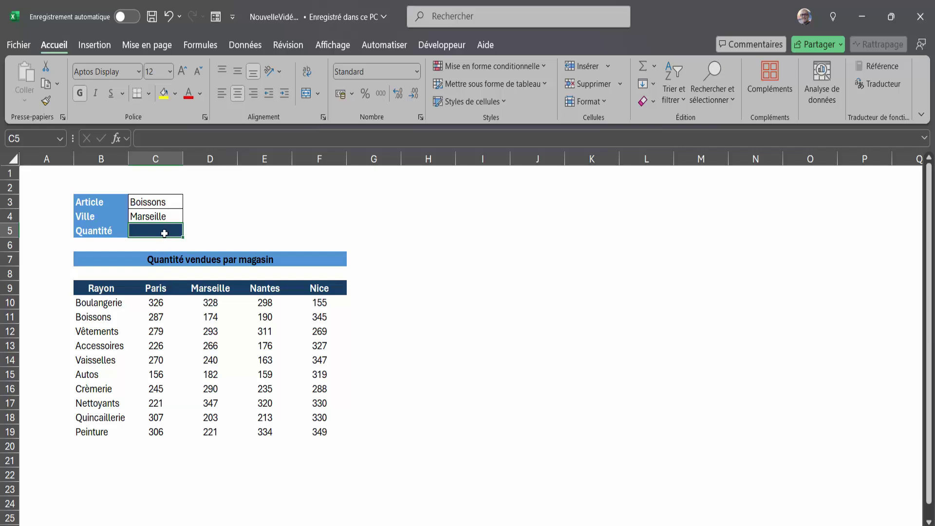
click(161, 202)
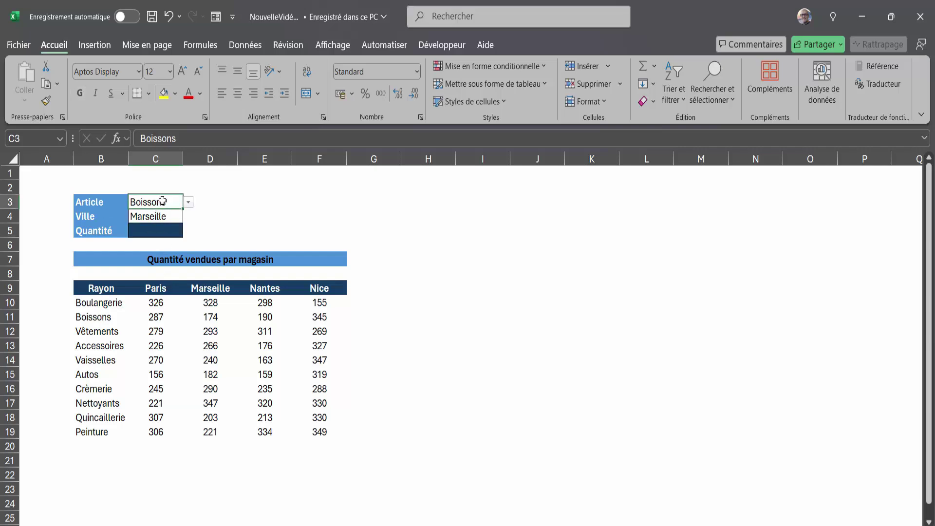
click(190, 203)
click(190, 203)
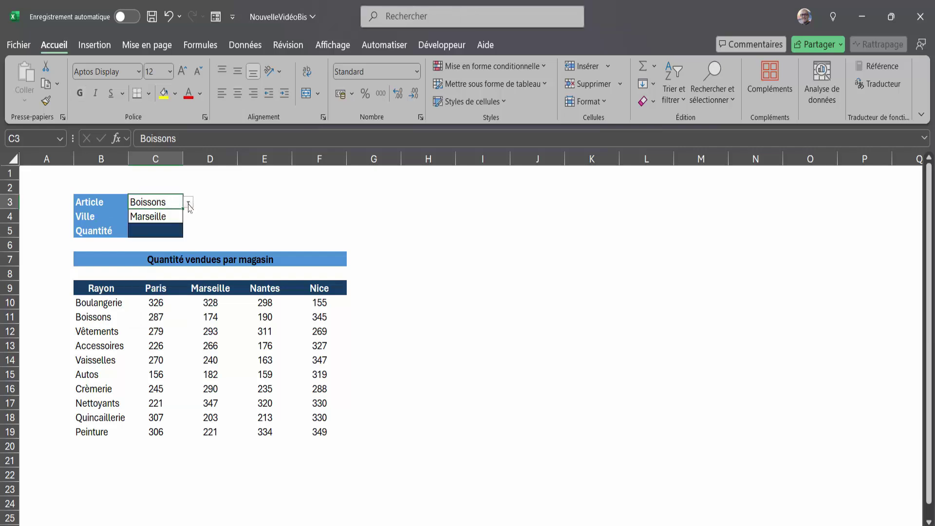
click(167, 218)
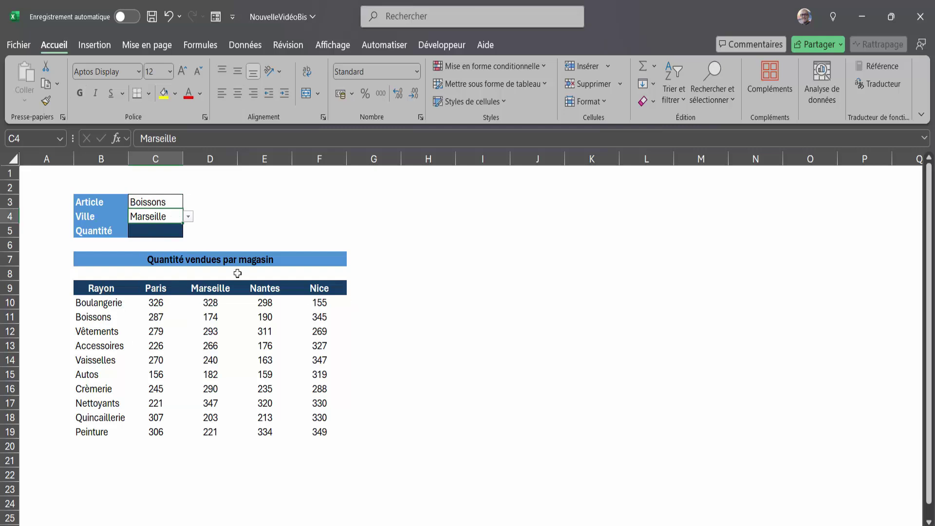
Enter the formula =INDIRECT(C3) INDIRECT(C4) in the Quantité cell C5.
click(166, 233)
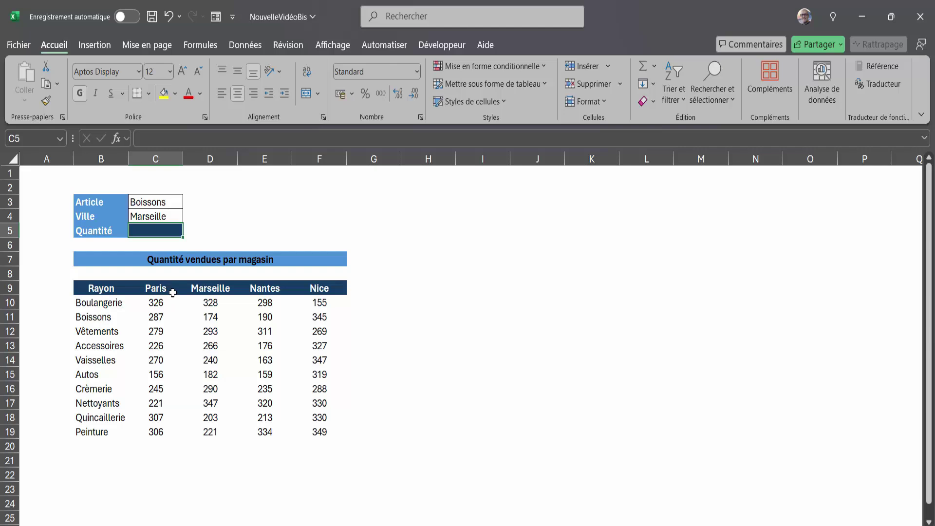
text(=)
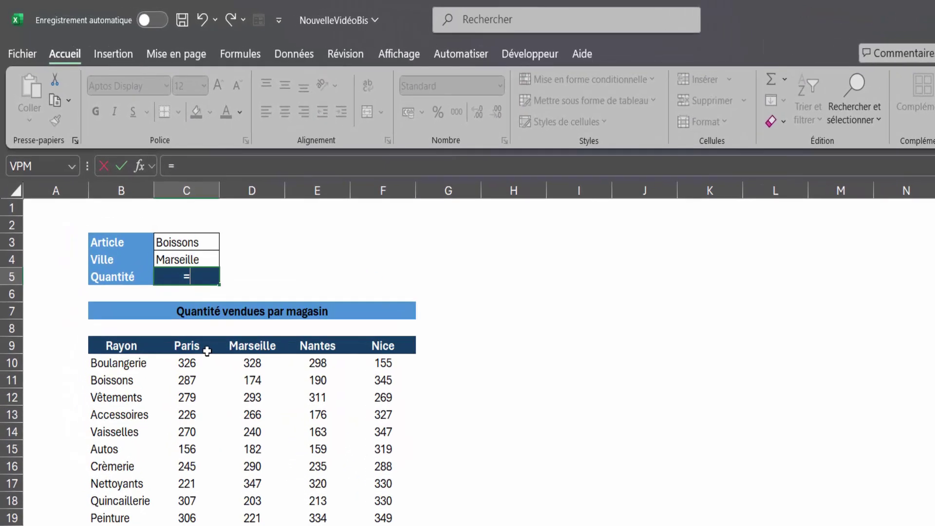
text(IND)
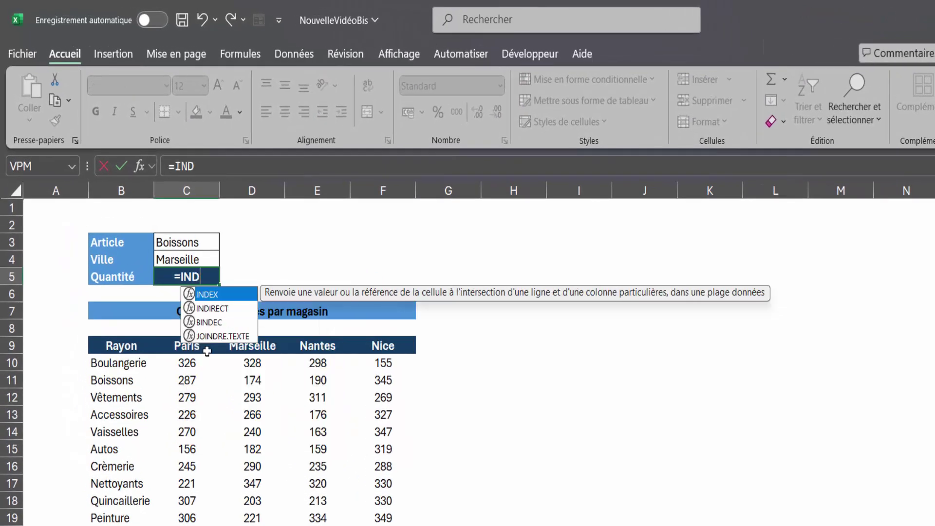
text(IRECT()
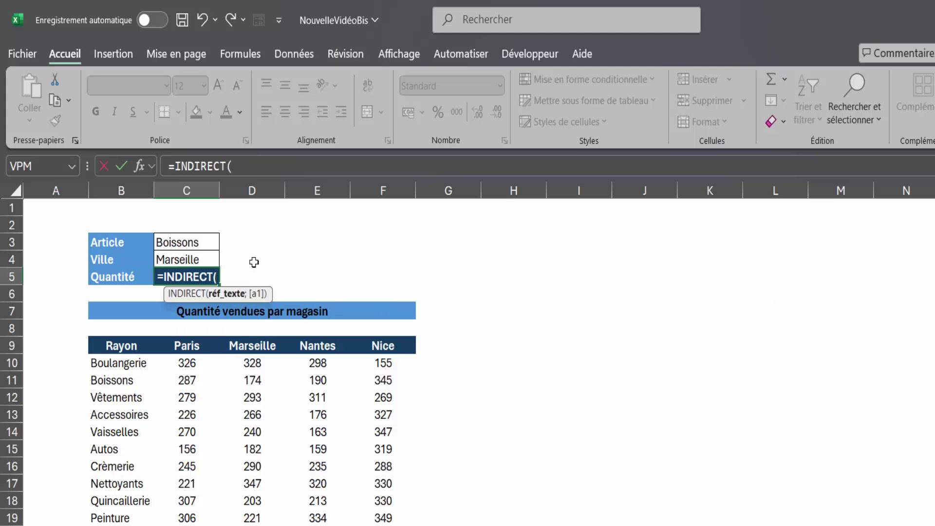
click(193, 244)
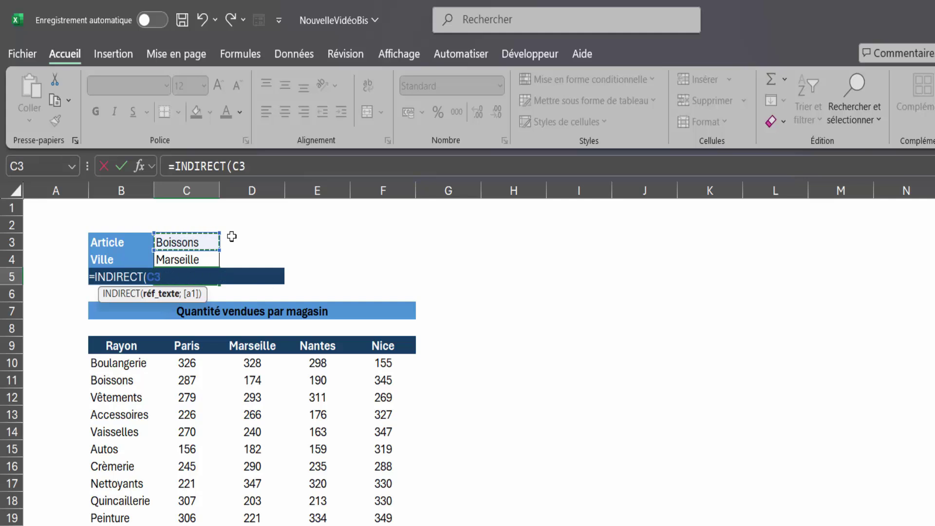
text())
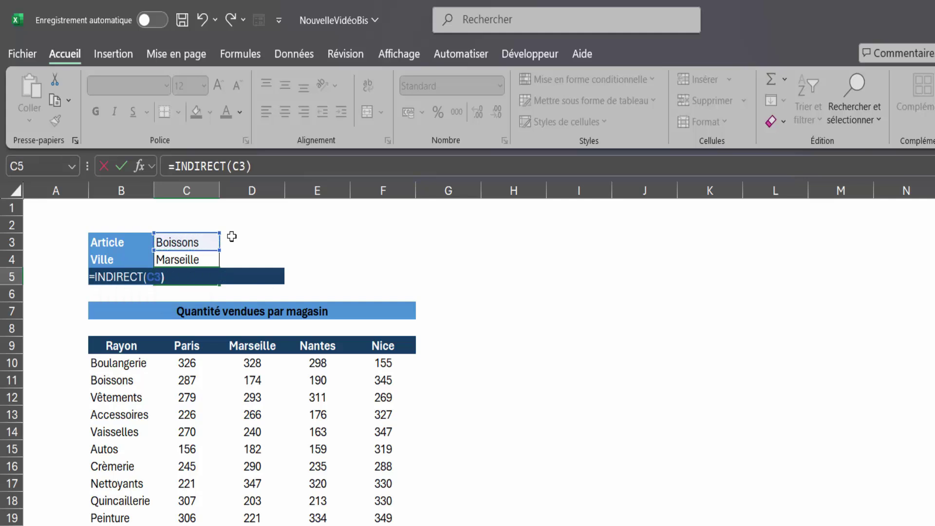
text( INDIRECT)
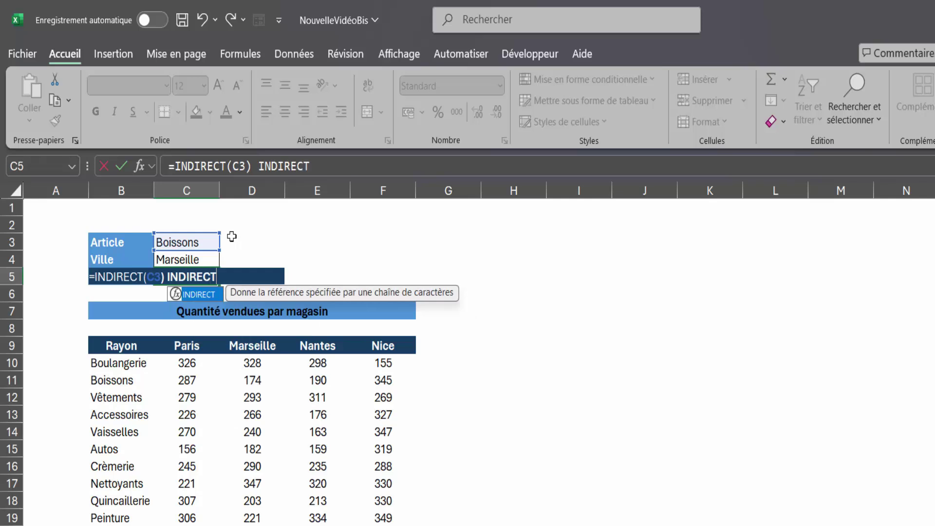
text(()
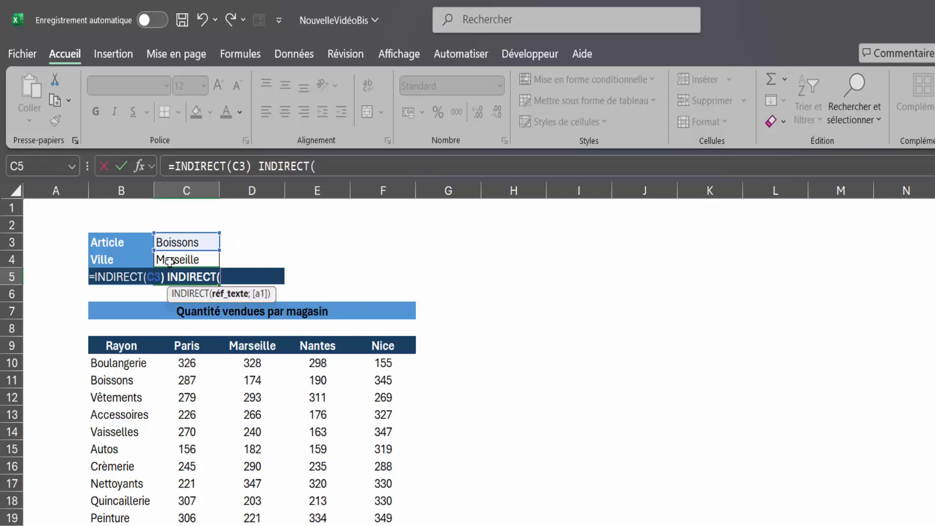
click(169, 262)
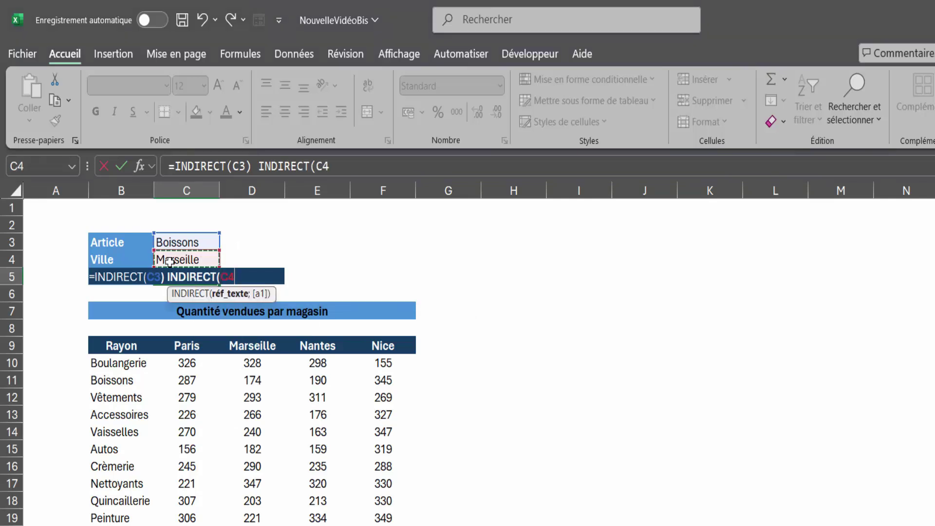
text())
key(Return)
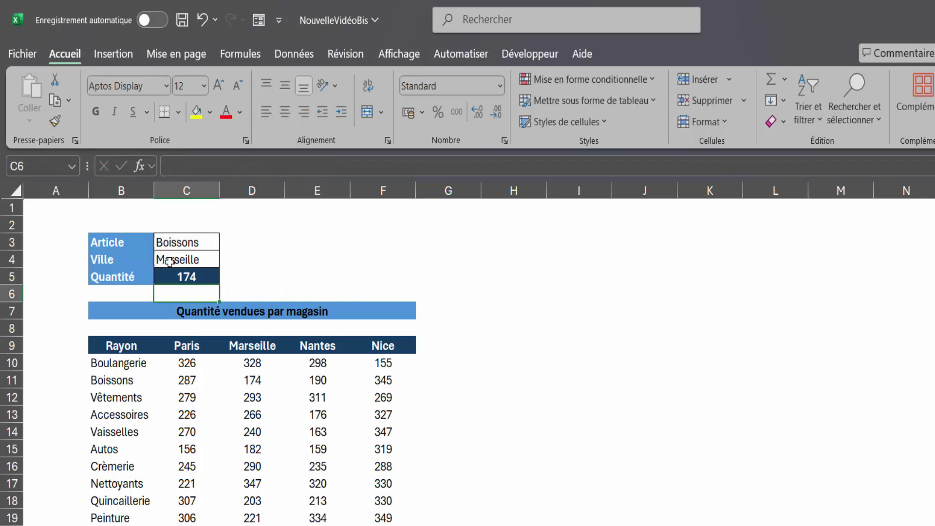
Compare the Quantité result in C5 with the table value where the Boissons row meets the Marseille column.
click(187, 242)
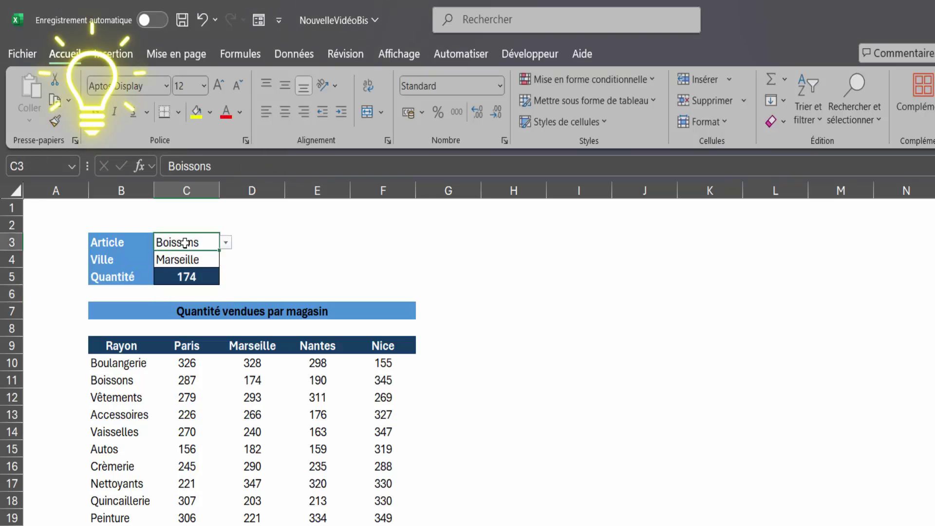
click(174, 260)
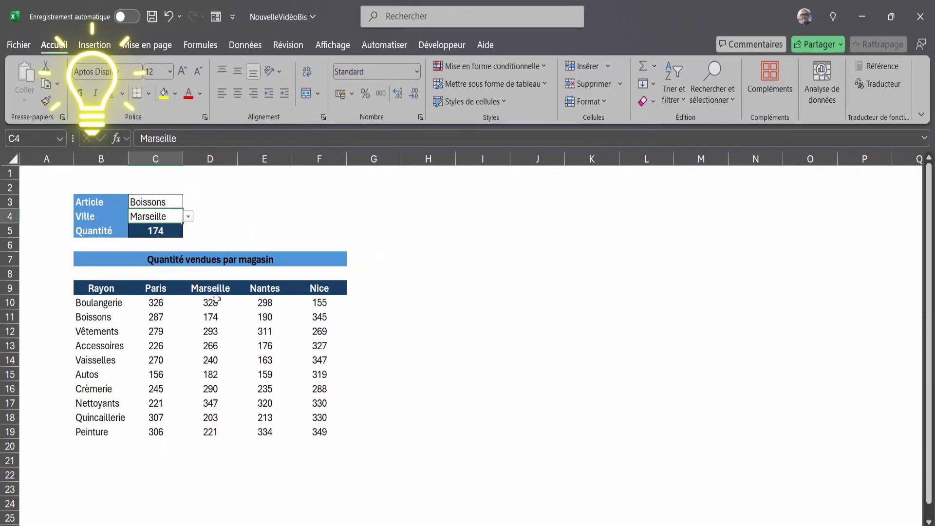
drag(216, 291, 214, 331)
click(207, 318)
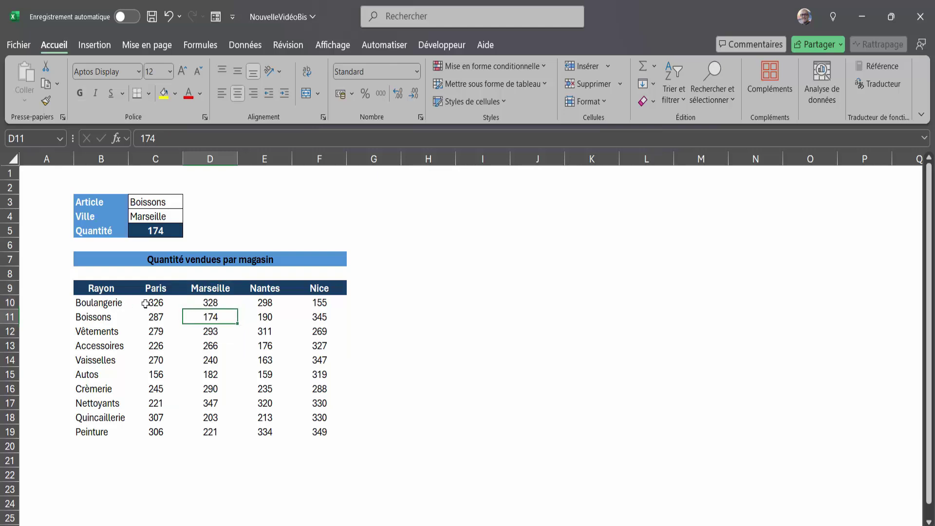
click(161, 232)
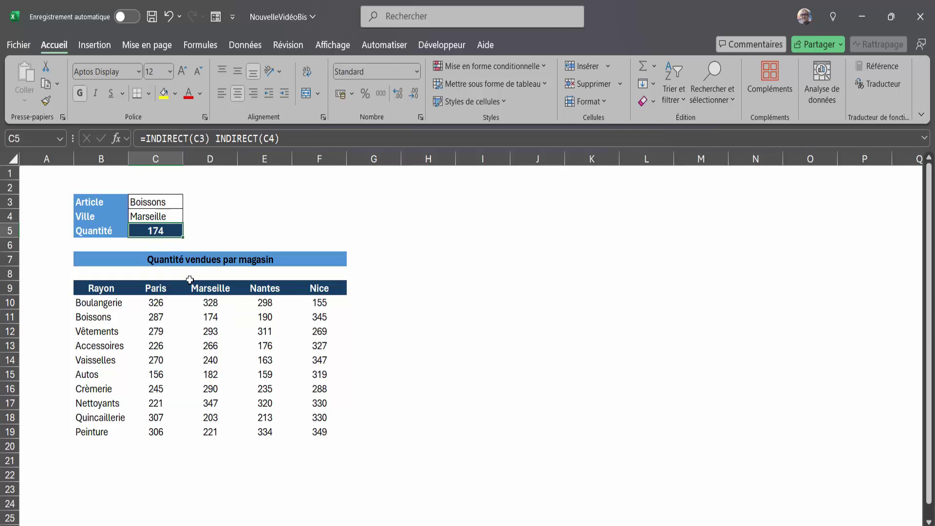
click(207, 319)
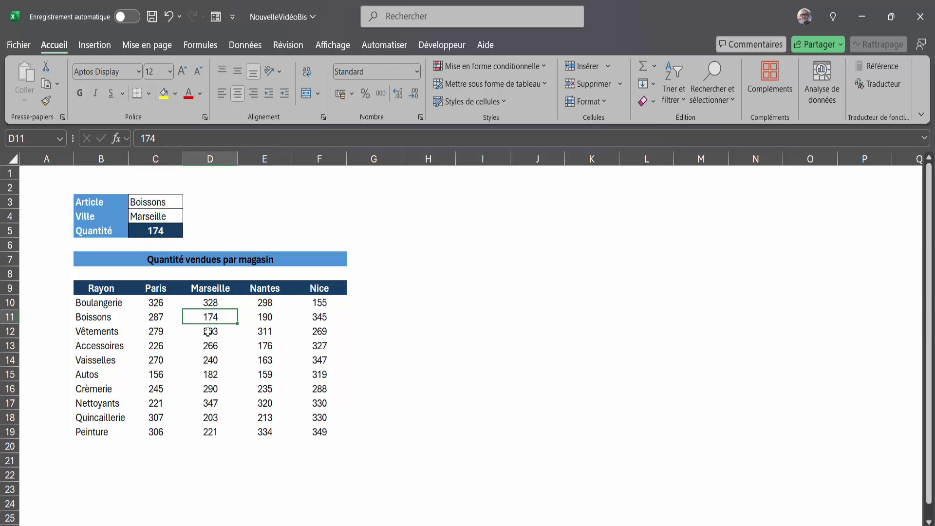
Create a conditional formatting rule on C10:F19 for cells whose value is equal to (égale à) =$C$5.
drag(155, 304, 330, 433)
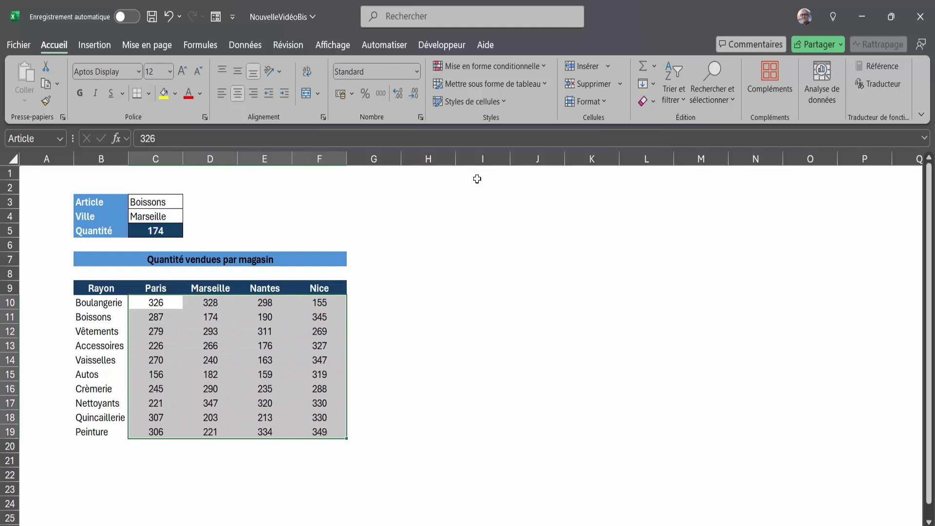
click(549, 68)
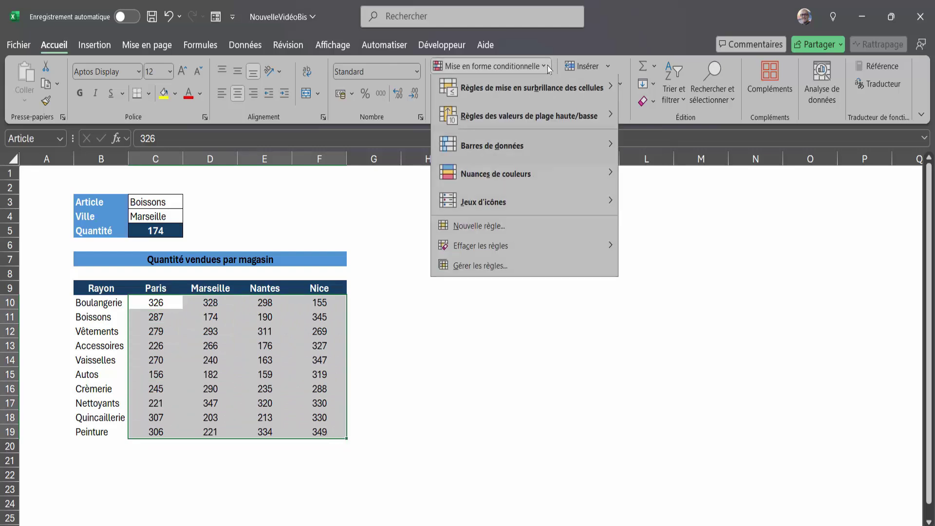
click(481, 231)
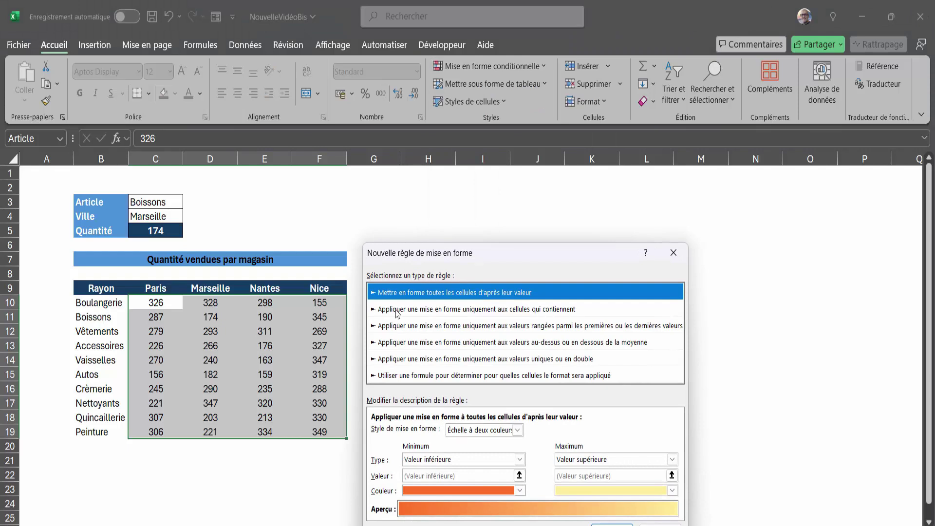
click(398, 310)
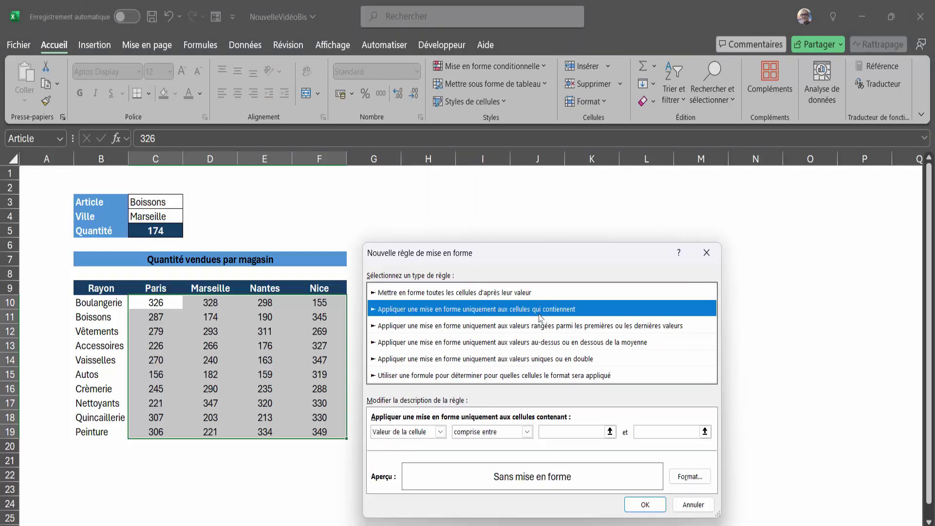
click(527, 432)
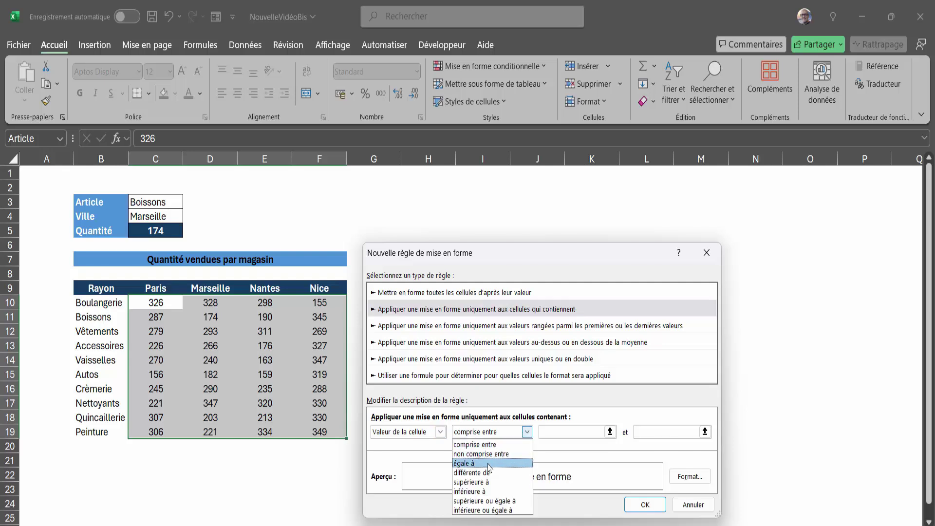
click(466, 464)
click(563, 433)
click(161, 231)
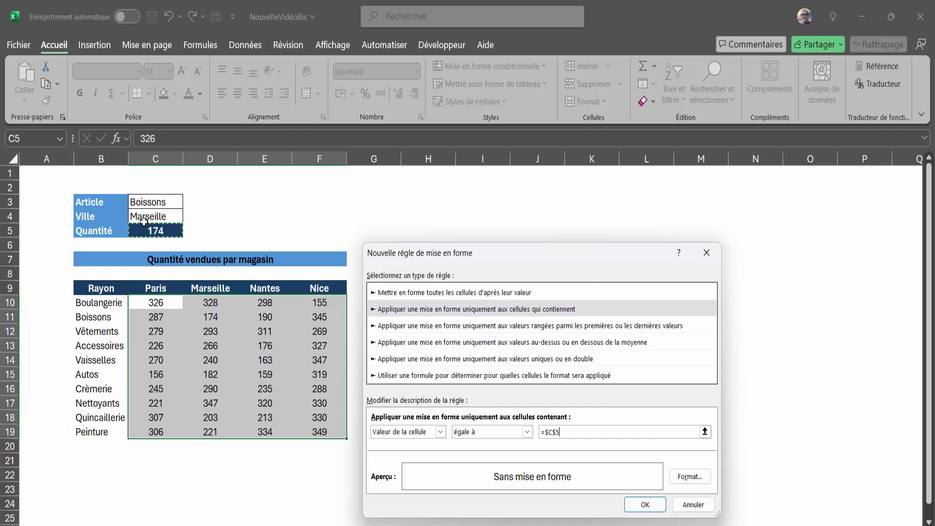
Give the conditional formatting rule a dark green fill with white font colour and apply it to the sales table.
click(697, 478)
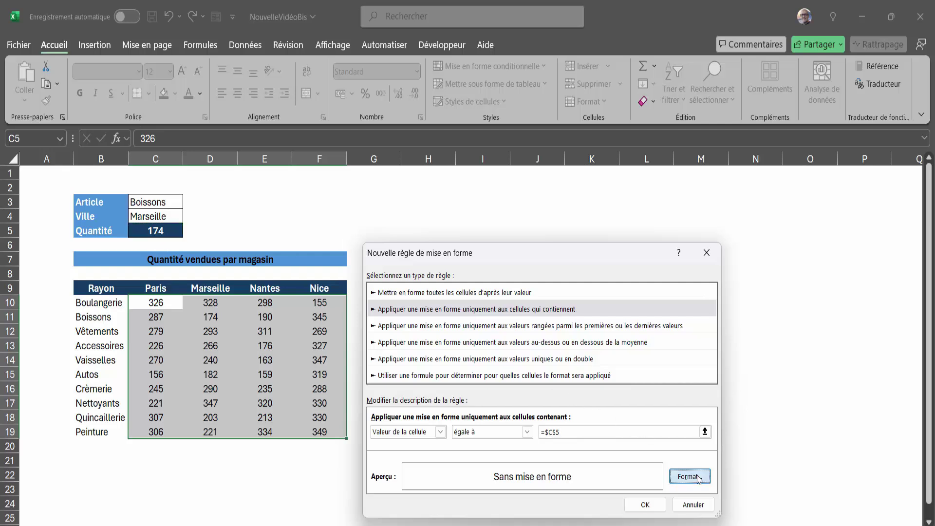
click(502, 219)
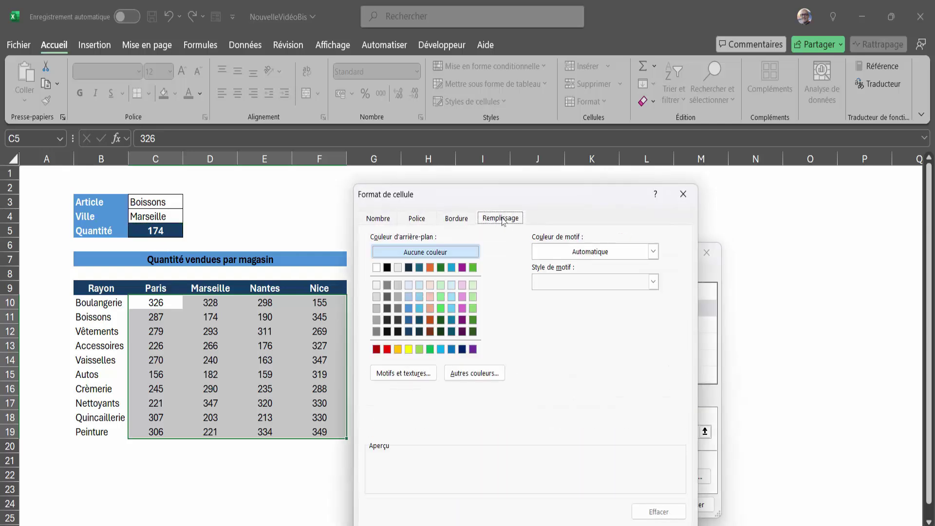
click(473, 332)
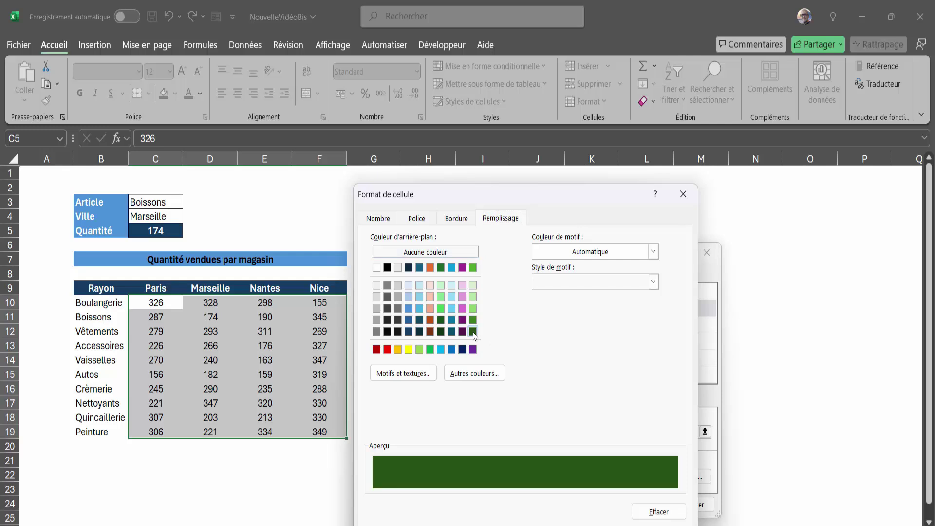
click(418, 220)
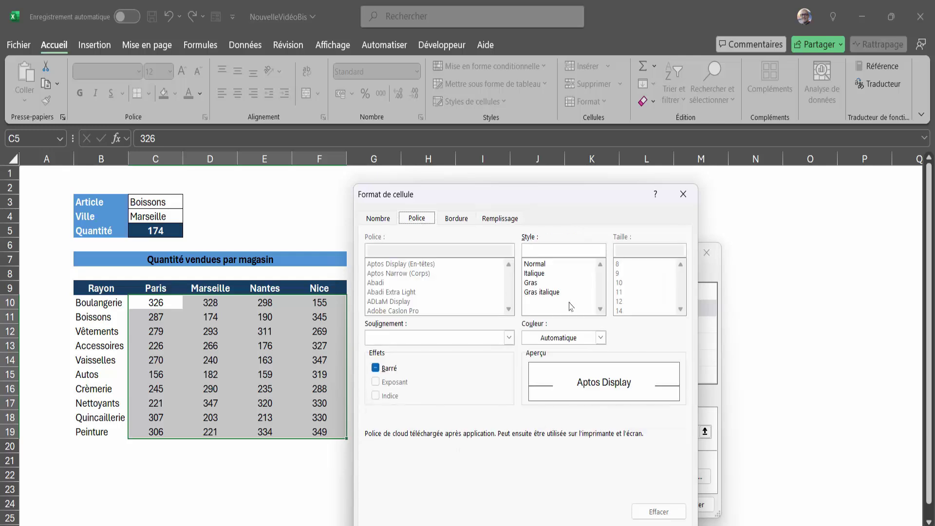
click(601, 337)
click(531, 155)
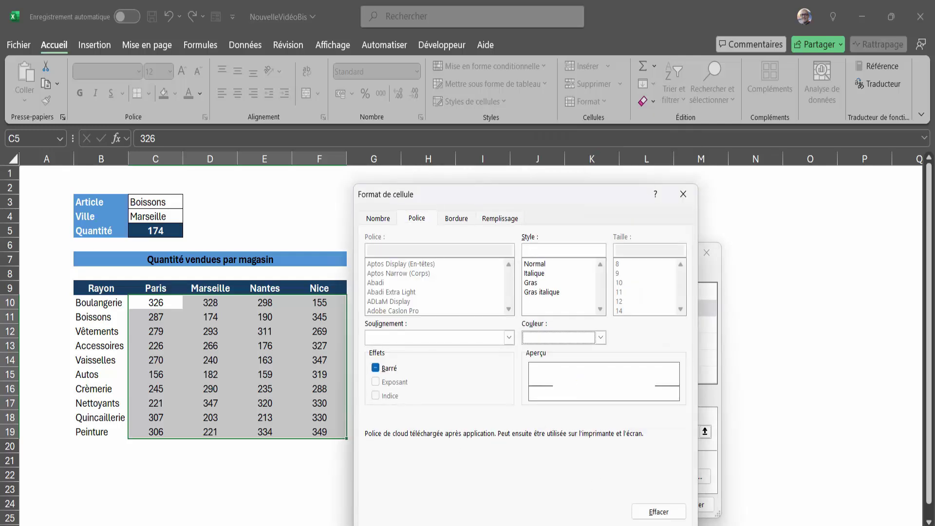
key(Return)
click(642, 501)
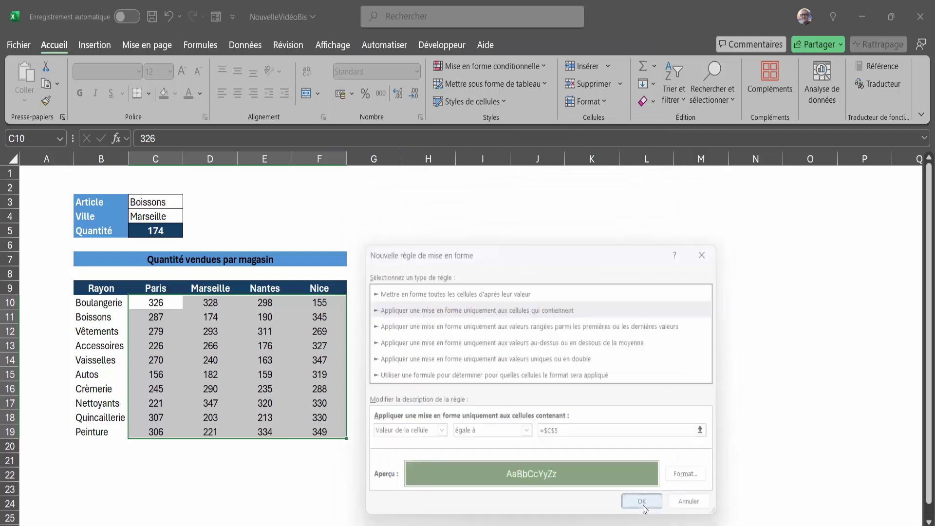
click(225, 361)
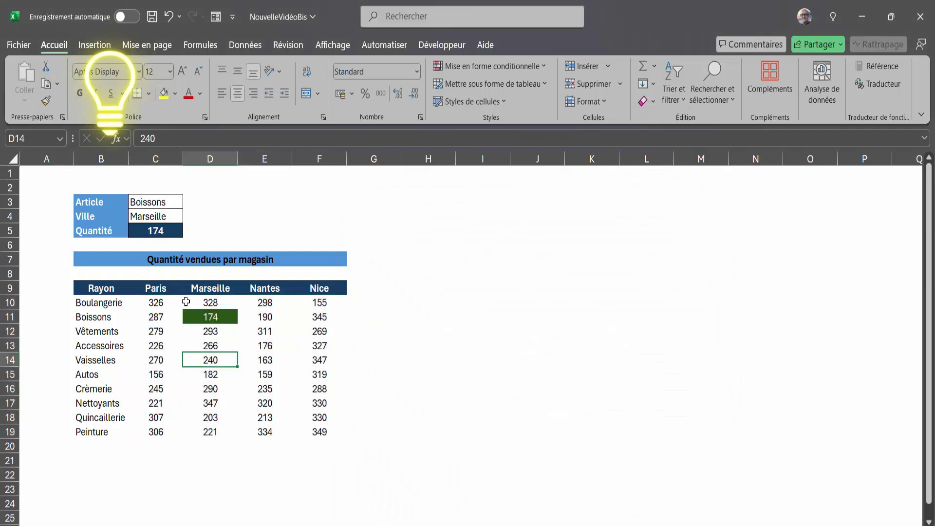
Choose Boulangerie as the Article in C3 and Nice as the Ville in C4.
click(161, 202)
click(190, 204)
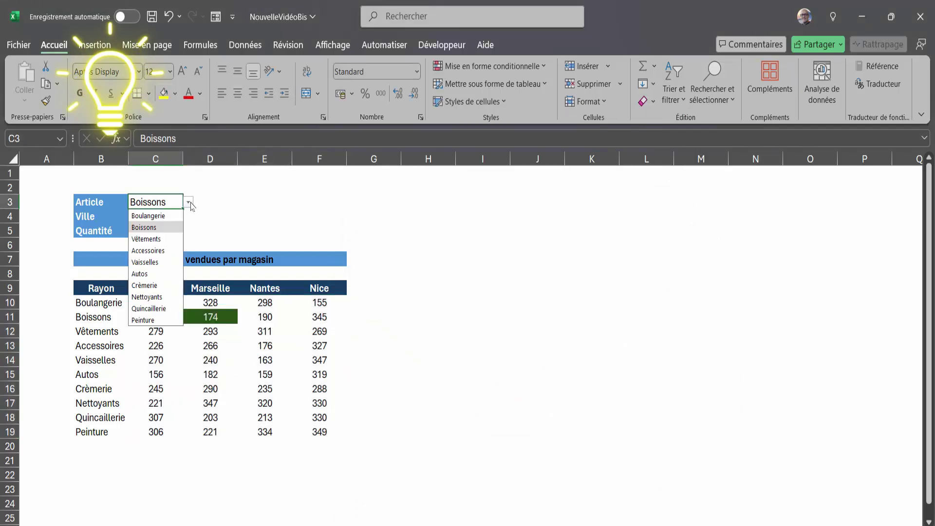
click(162, 217)
click(162, 216)
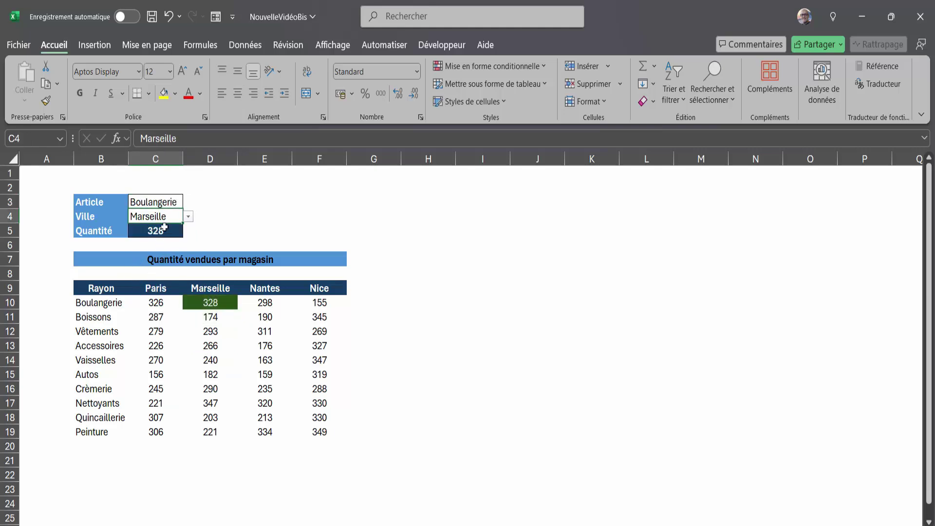
click(189, 218)
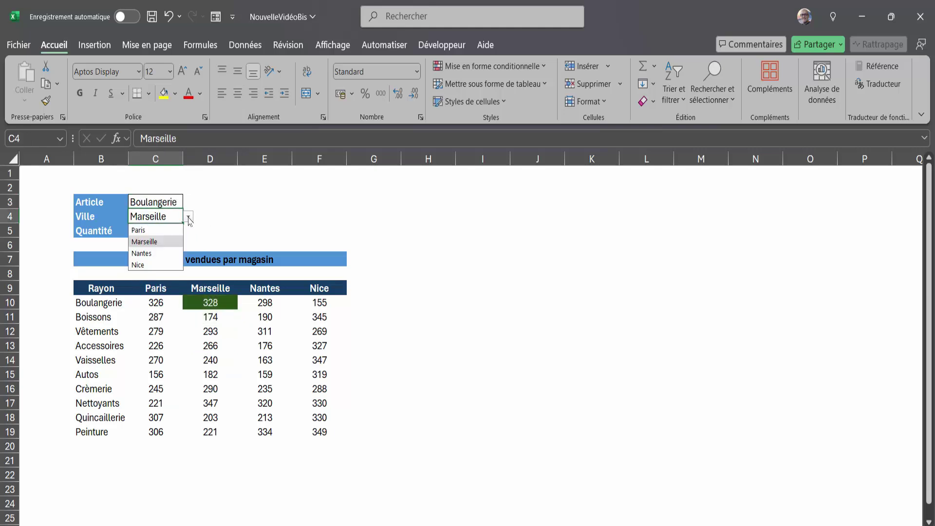
click(155, 264)
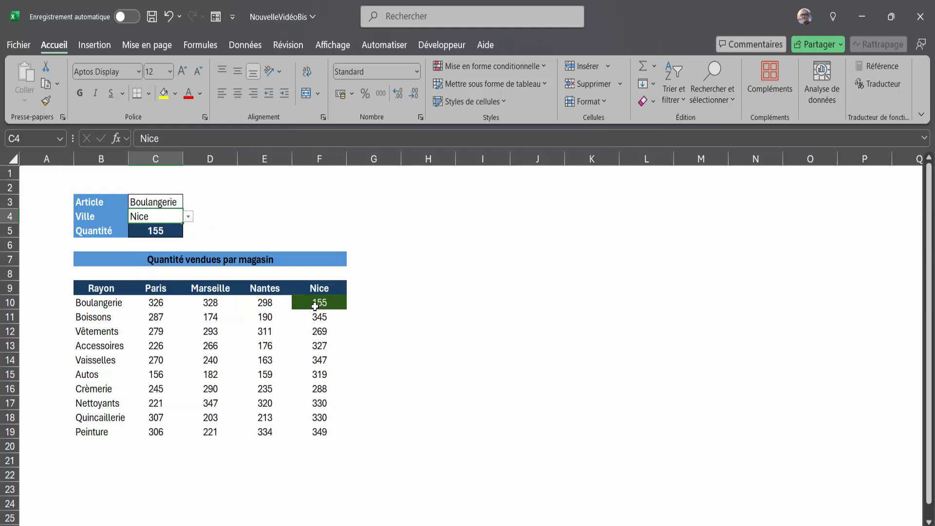
click(147, 236)
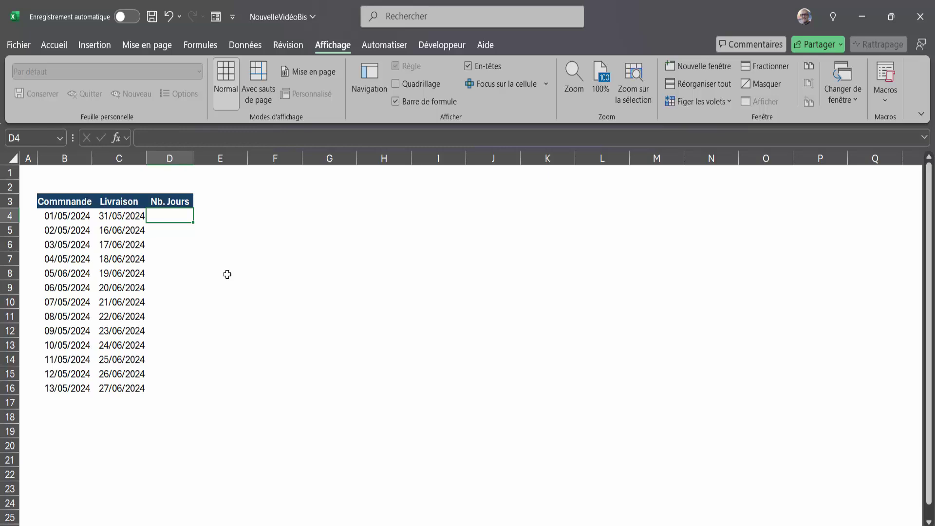
Calculate the days between order and delivery in the first Nb. Jours cell, D4, with the formula =C4-B4.
text(=)
key(Left)
text(-)
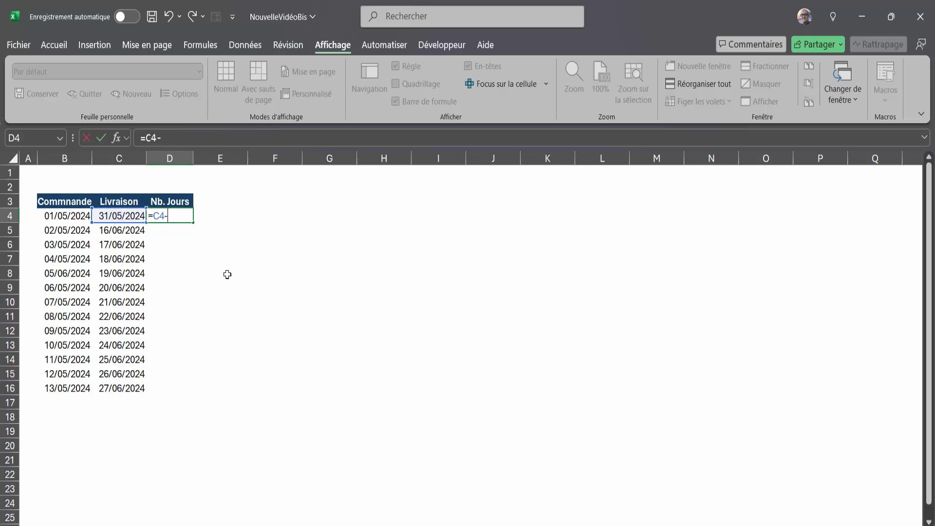
key(Left)
key(Left)
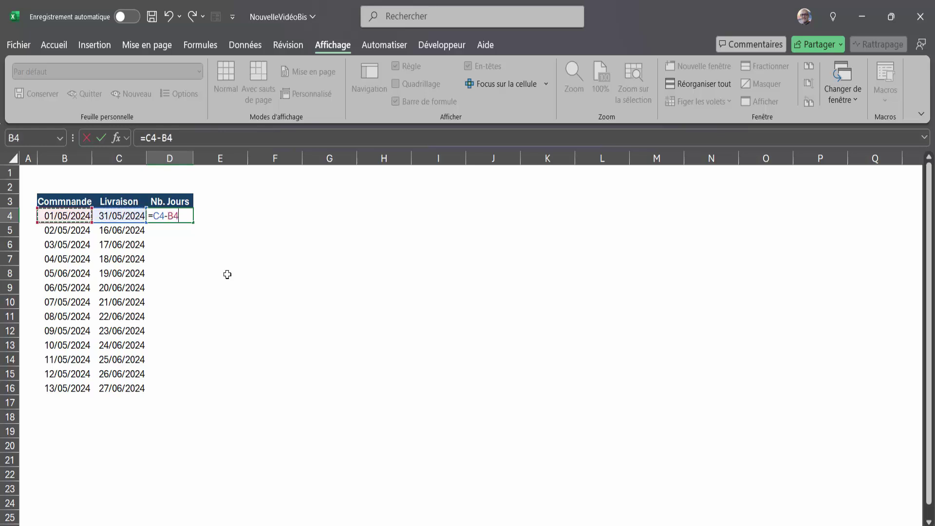
key(Return)
key(Up)
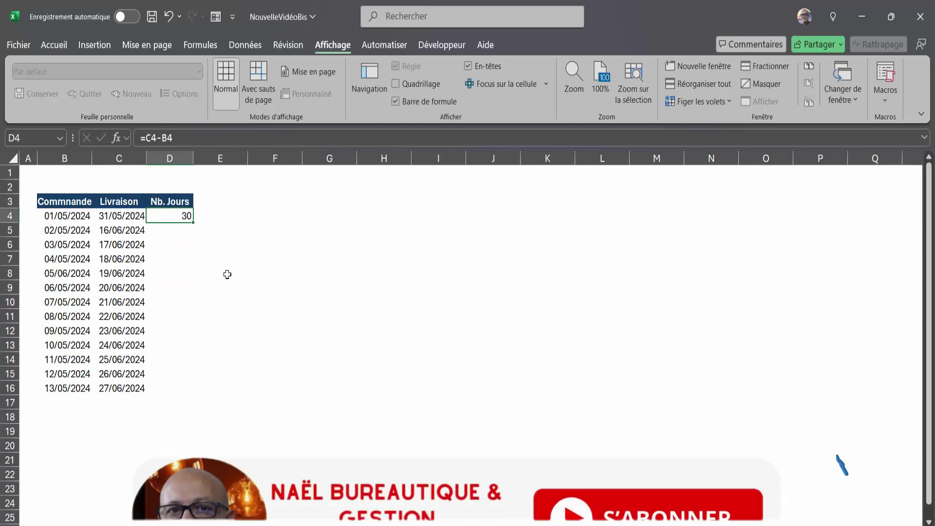
Change the formula in D4 to =(C4-B4)+1, and clear the cell again.
click(148, 137)
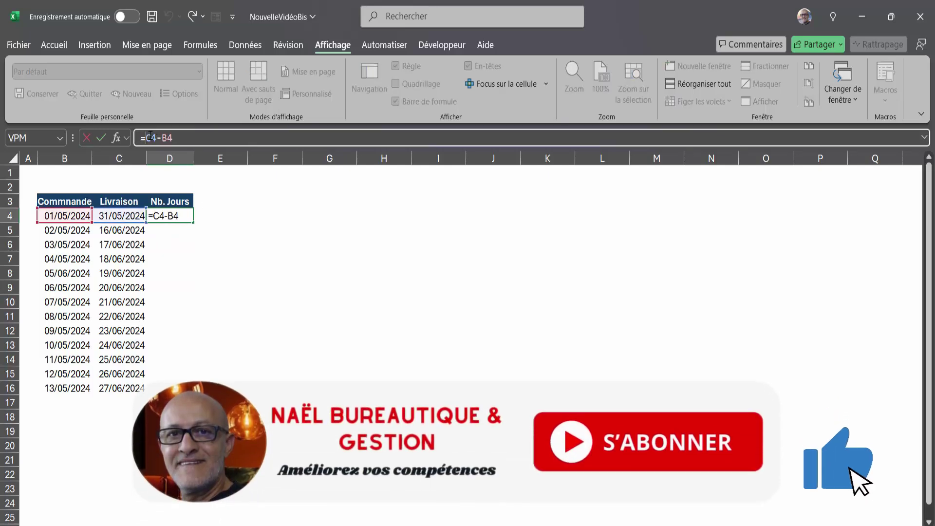
text(()
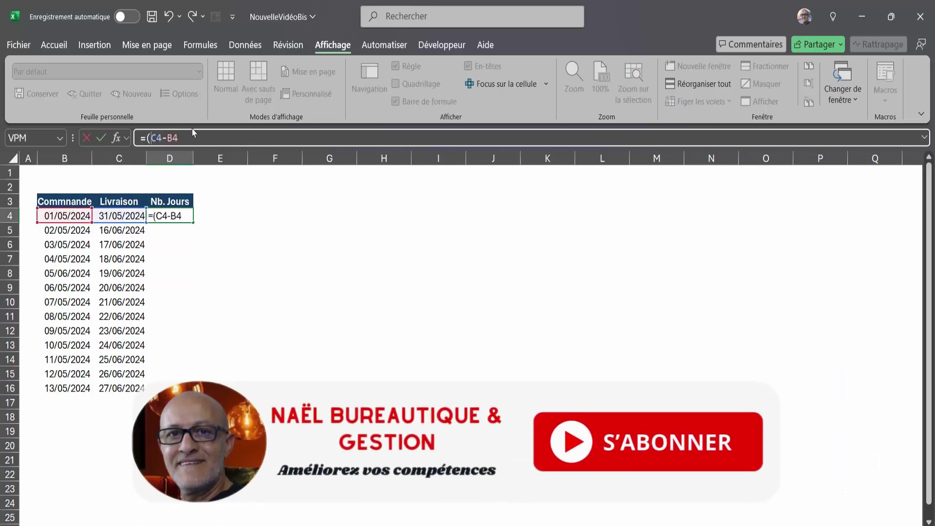
text()+1)
key(Return)
key(Up)
key(Delete)
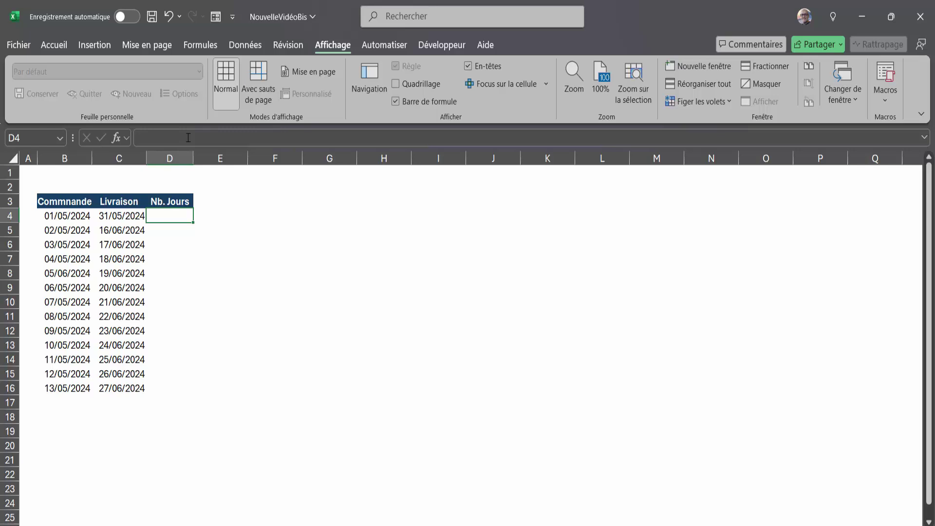
Enter the working-days formula =NB.JOURS.OUVRES(B4;C4) in cell D4 of the Nb. Jours column.
text(=)
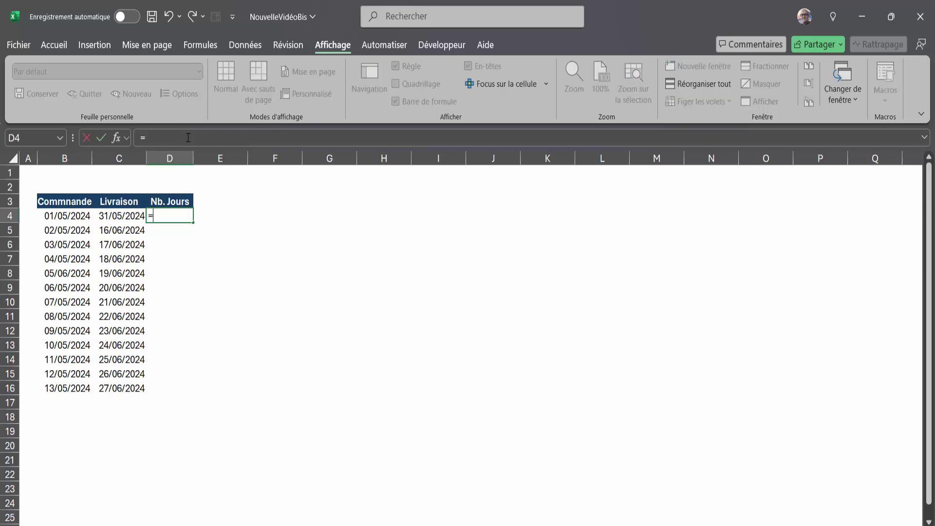
text(N.JOUR)
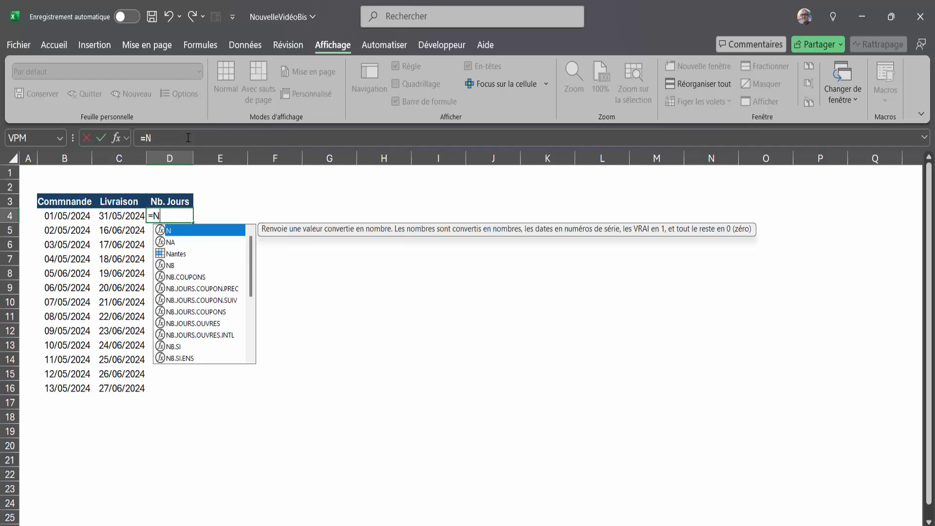
text(S)
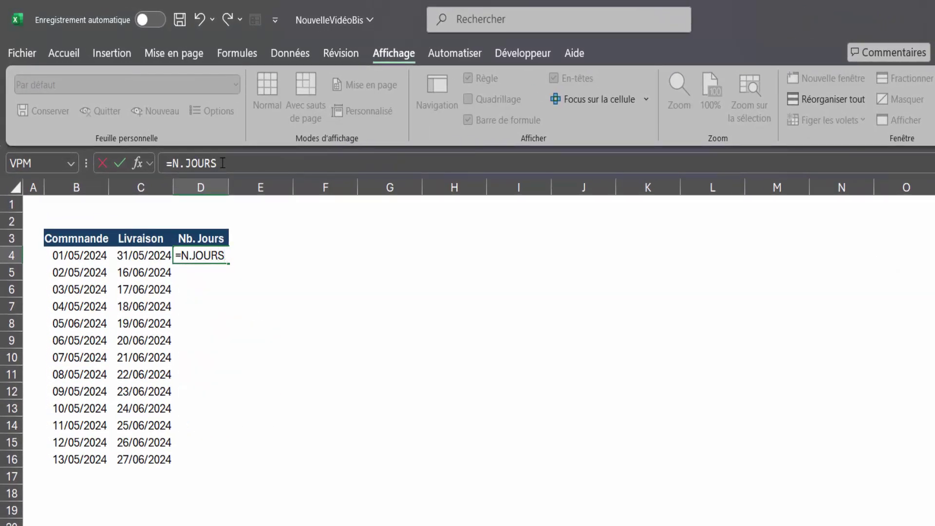
key(BackSpace)
key(BackSpace)
key(BackSpace)
key(BackSpace)
key(BackSpace)
key(BackSpace)
text(b.)
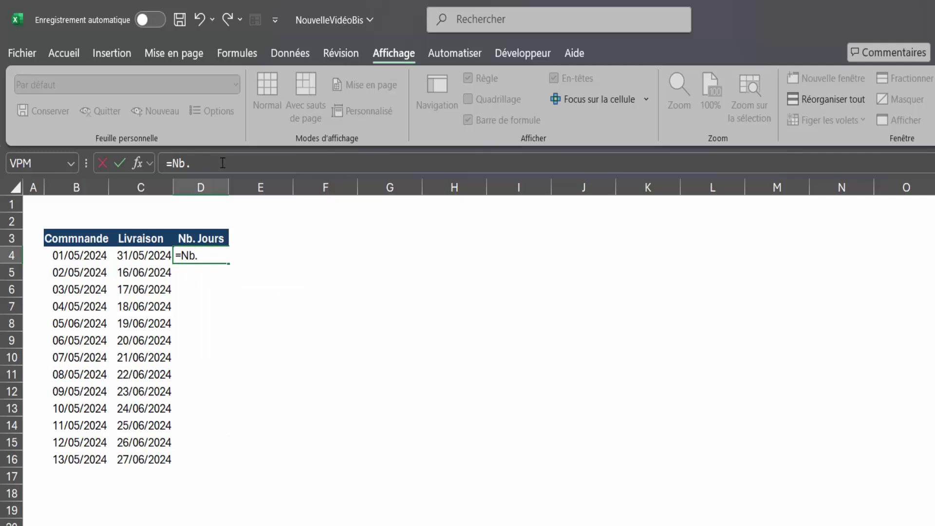
text(jour)
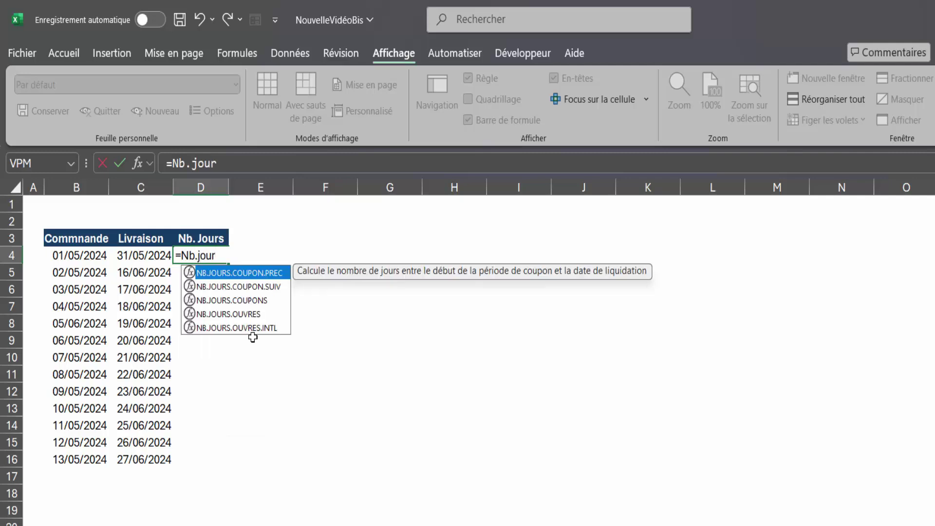
double_click(247, 314)
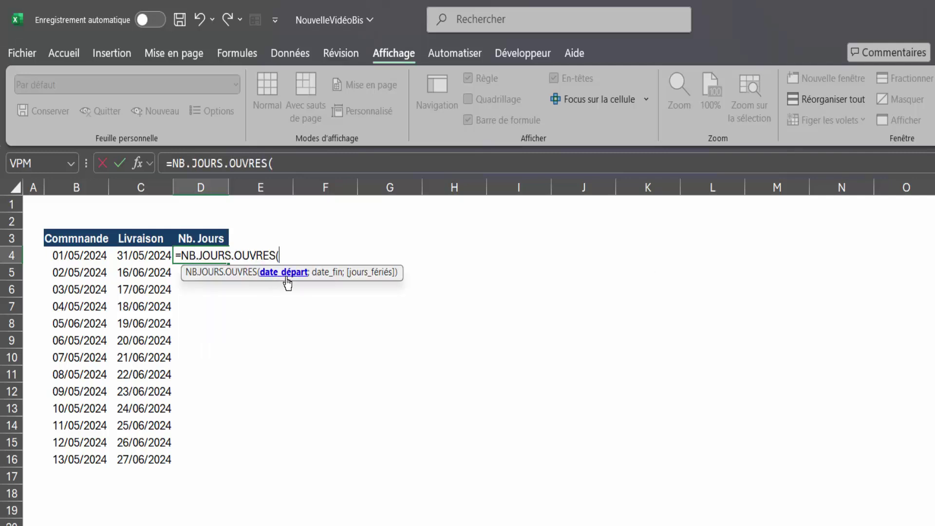
click(76, 254)
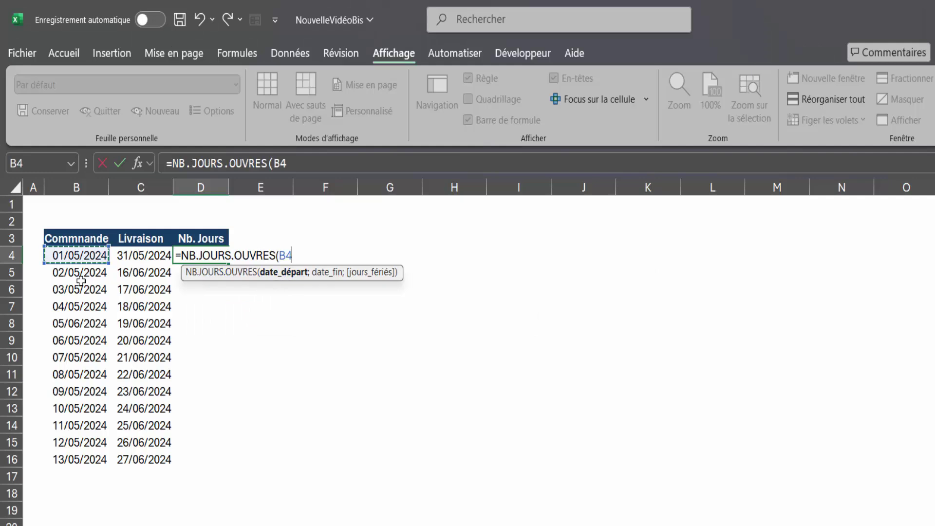
text(;)
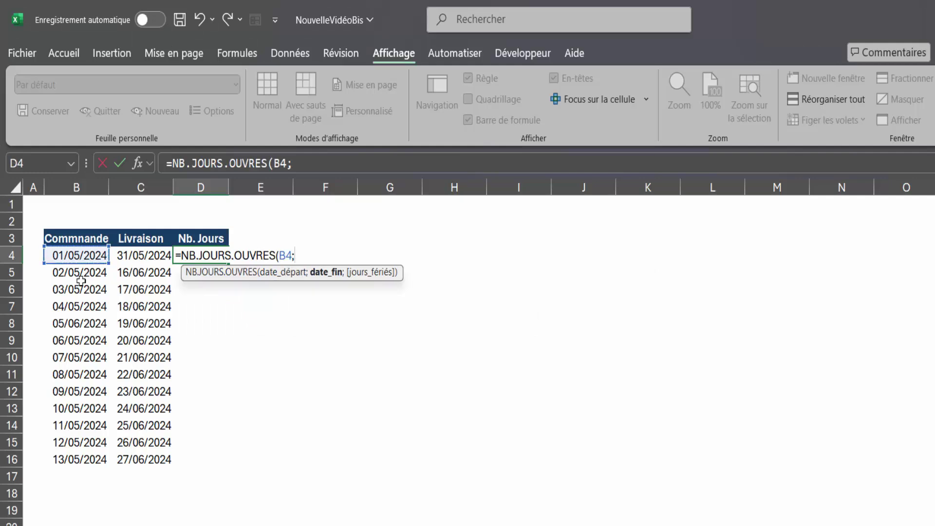
click(143, 254)
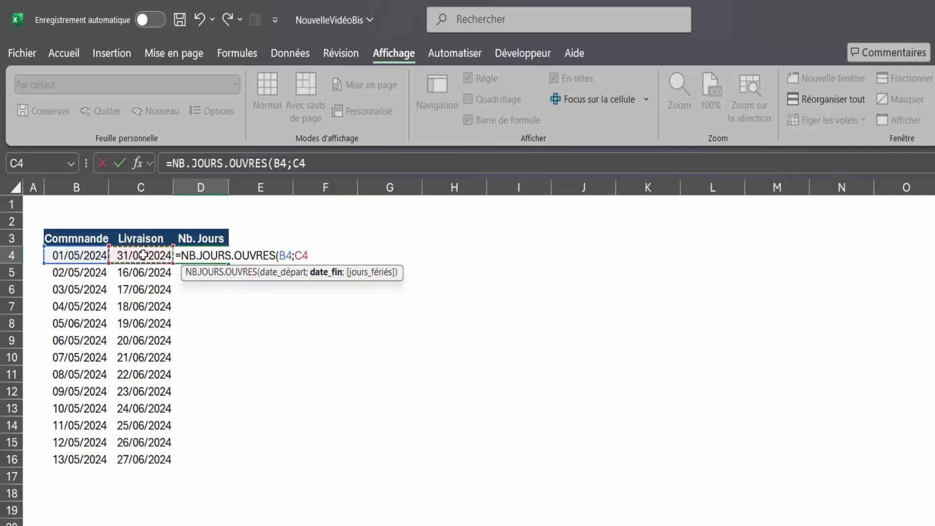
text())
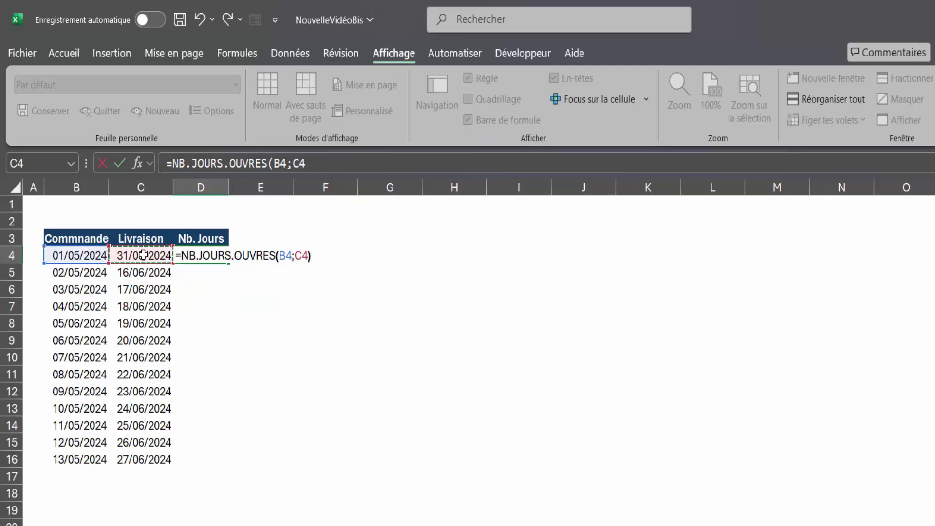
key(Return)
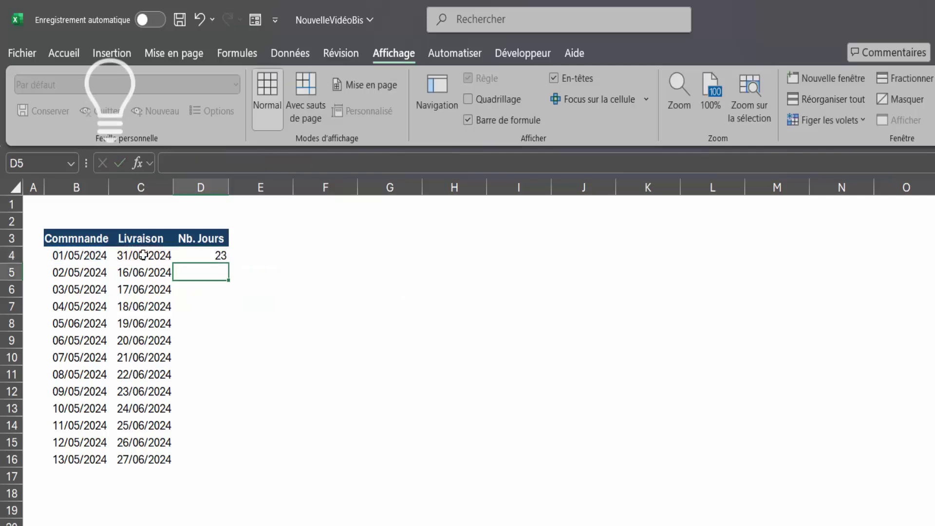
Fill the working-days formula from D4 down the Nb. Jours column to D16.
click(197, 257)
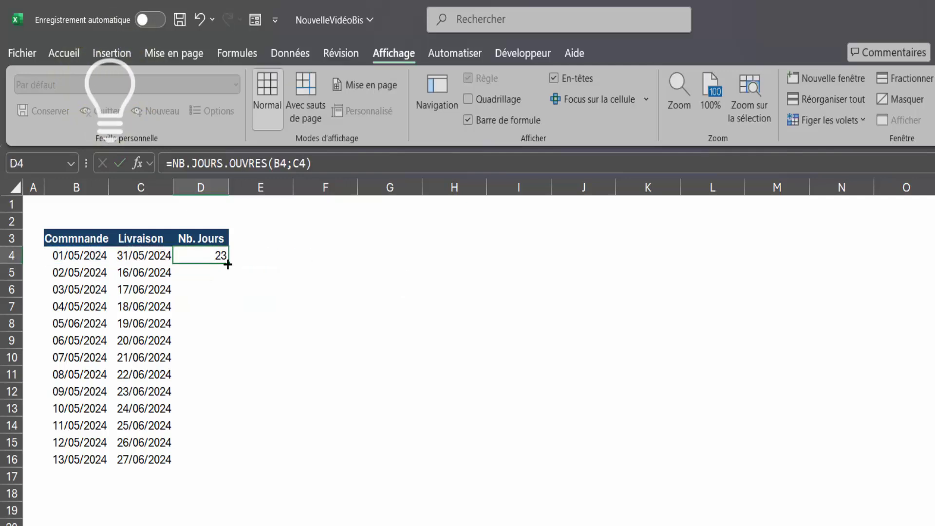
drag(228, 264, 214, 467)
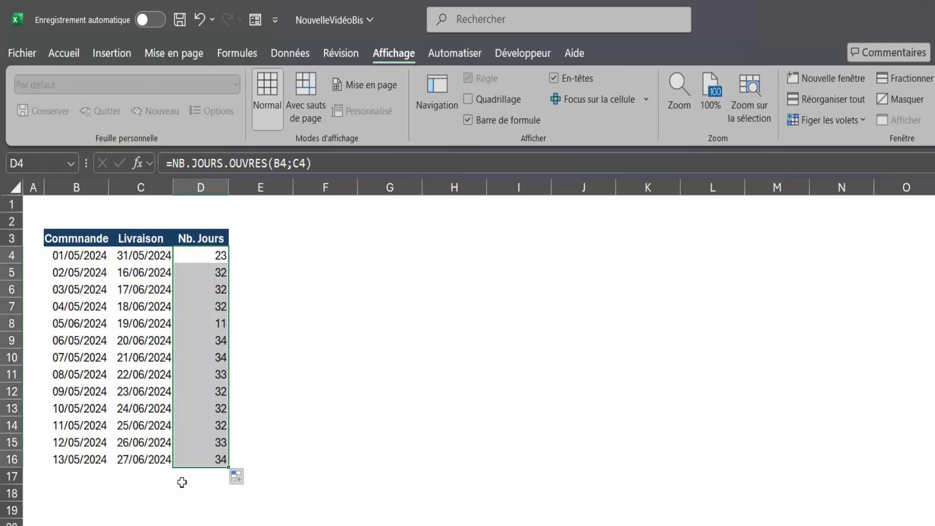
click(205, 328)
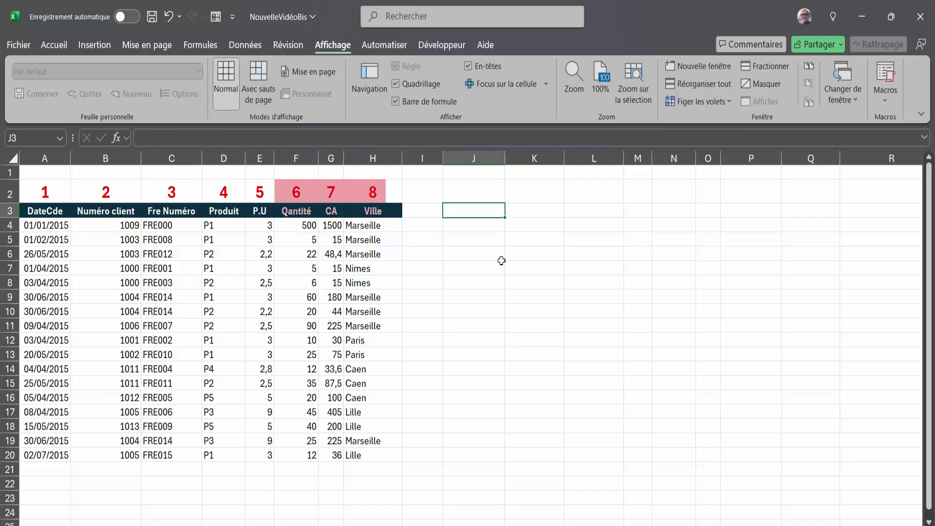
Enter =CHOISIRCOLS(A3:H20;2;4;6;7;8) in cell J3 to extract columns 2, 4, 6, 7 and 8 of the orders table.
text(=)
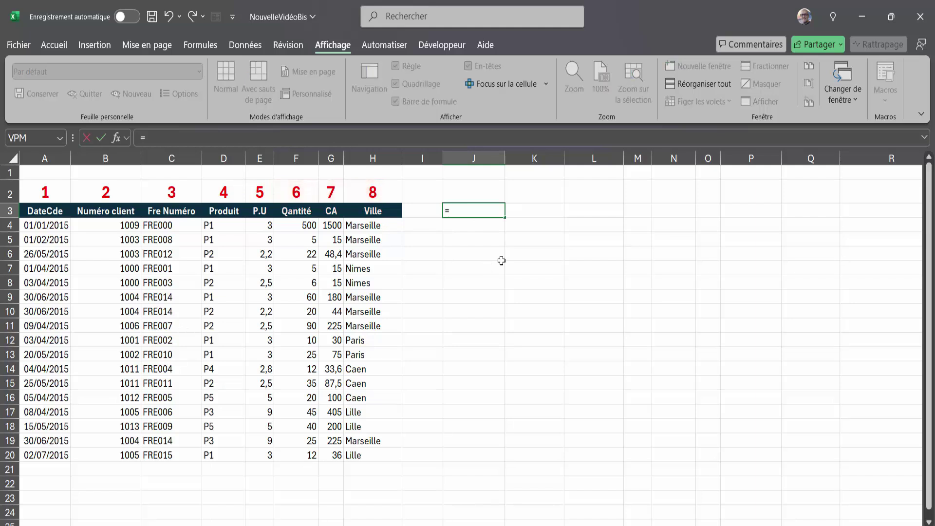
text(CHOSI)
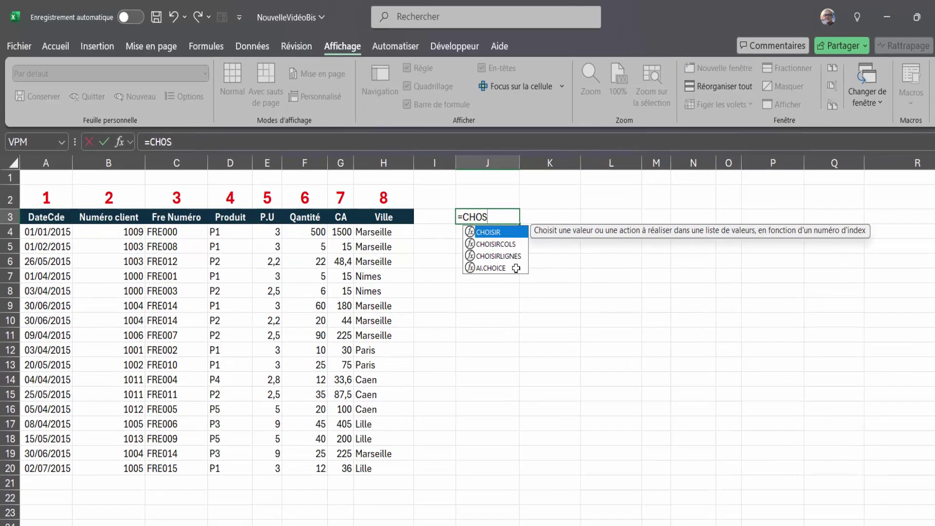
key(BackSpace)
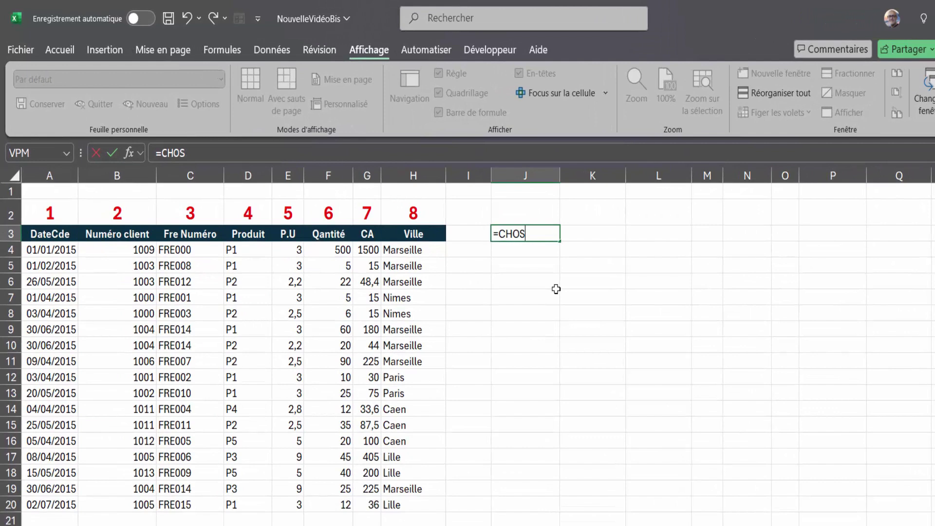
key(BackSpace)
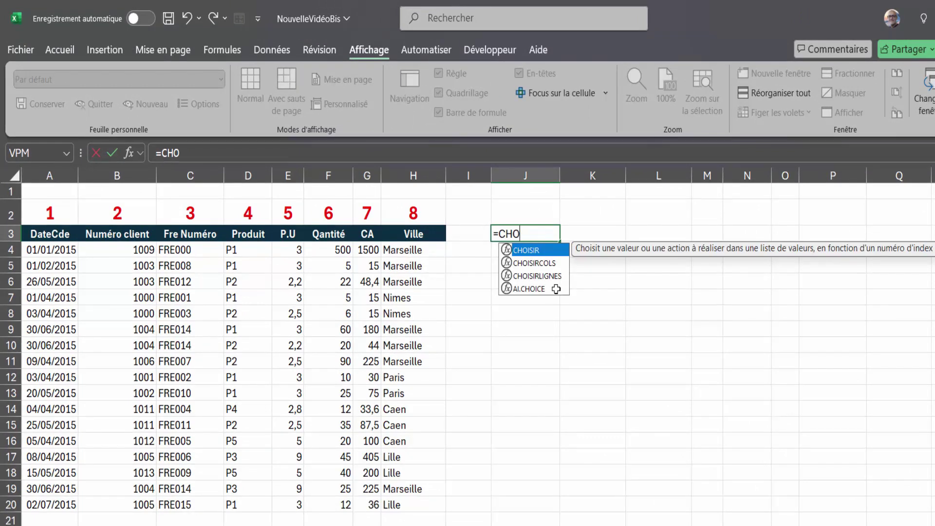
double_click(547, 263)
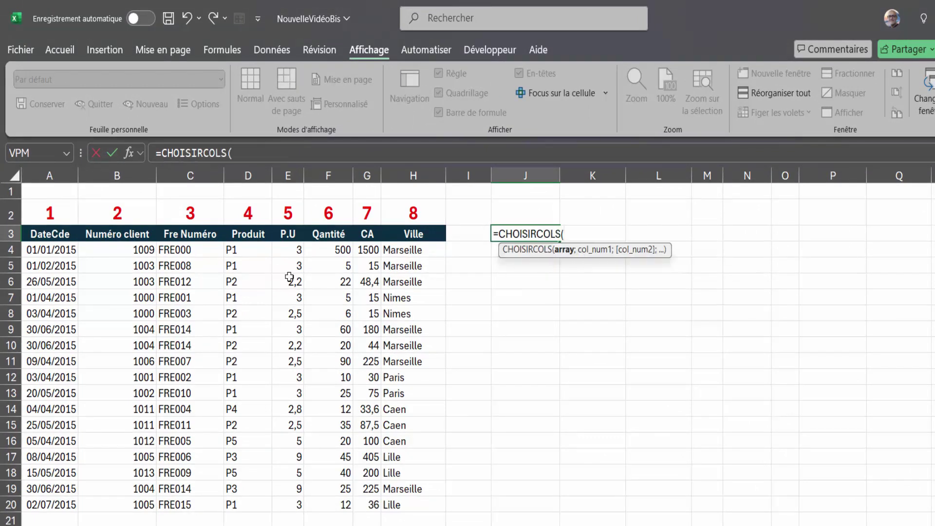
drag(39, 233, 422, 504)
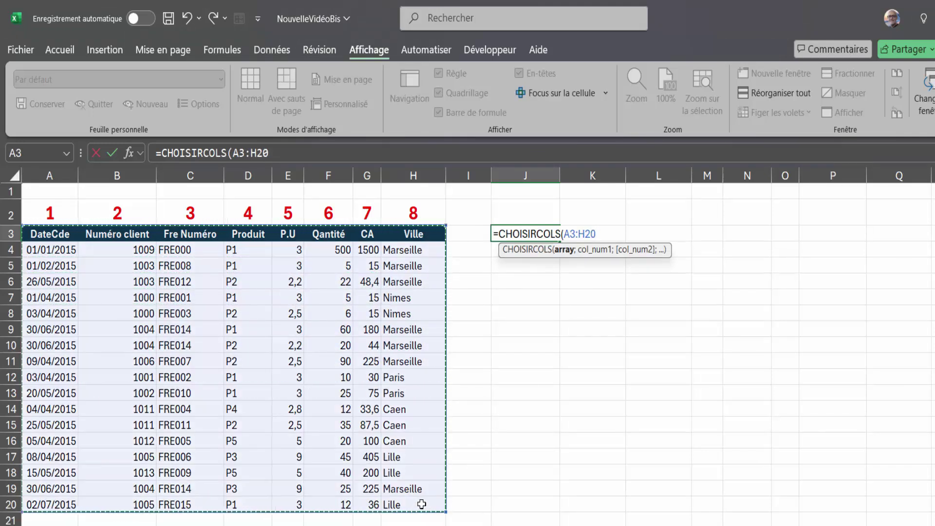
text(.)
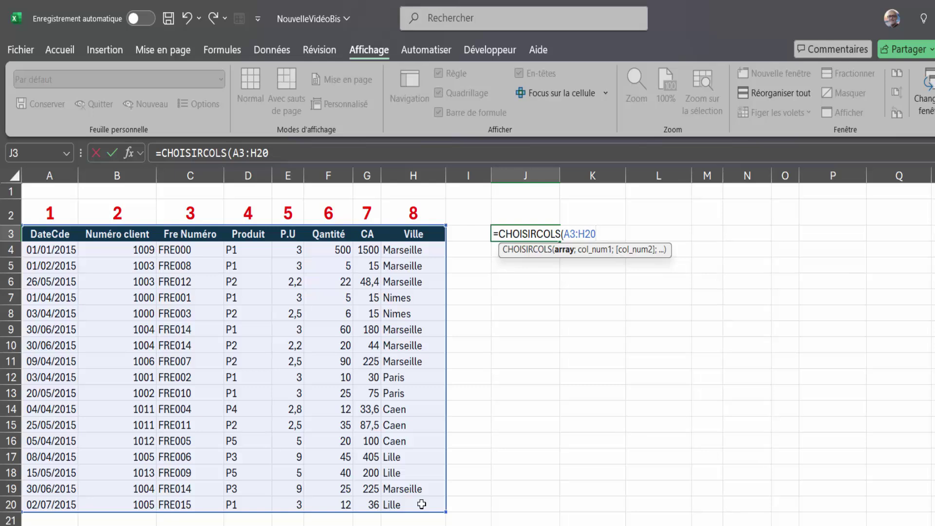
text(;)
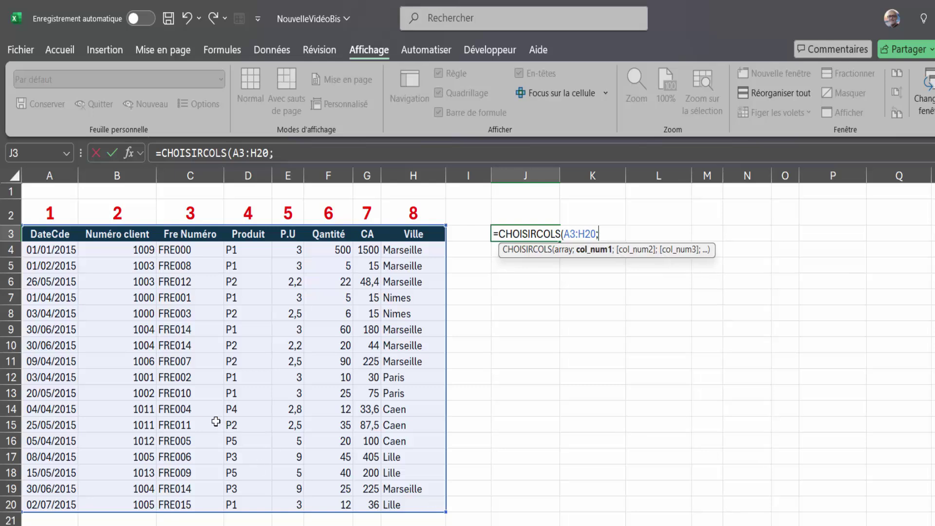
text(2;)
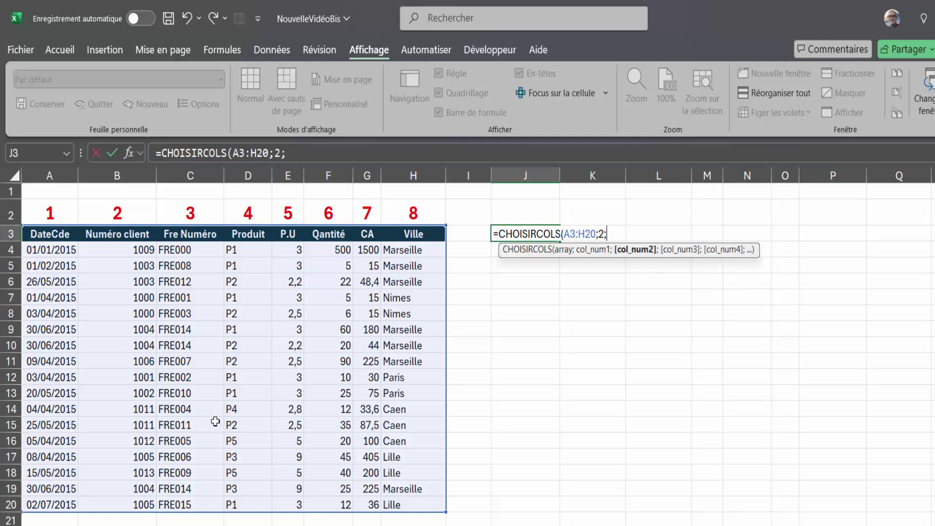
text(4;6)
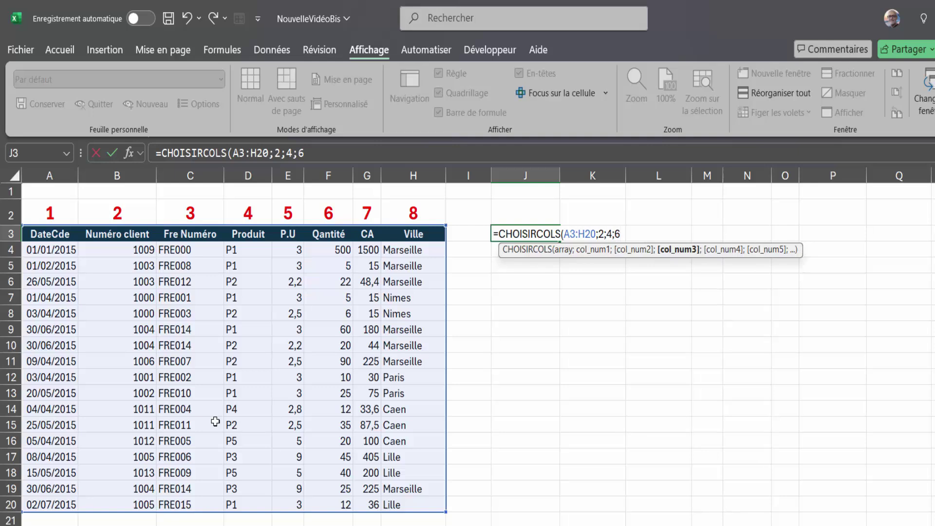
text(;7;8)
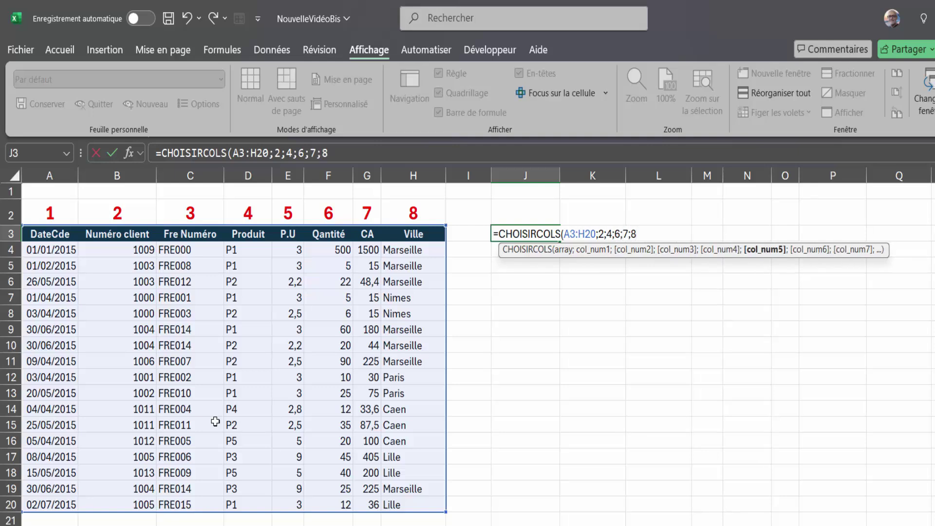
text())
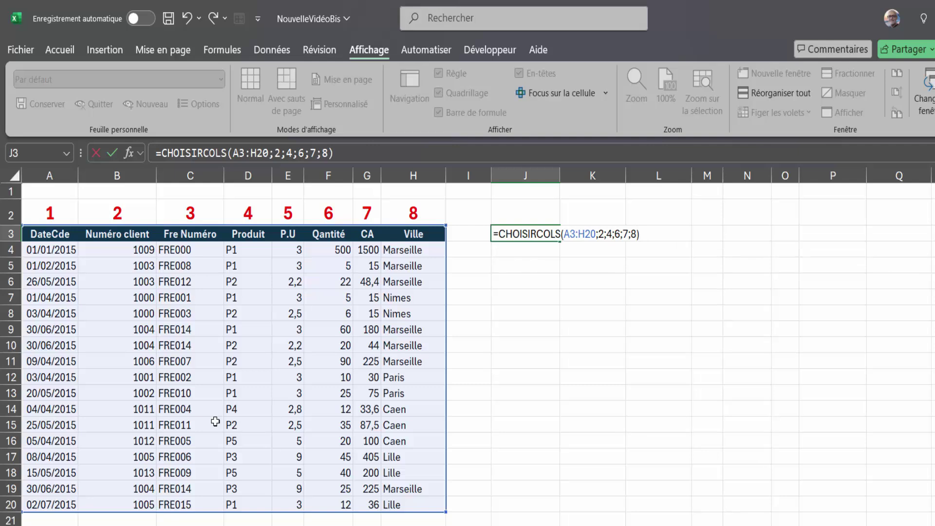
key(Return)
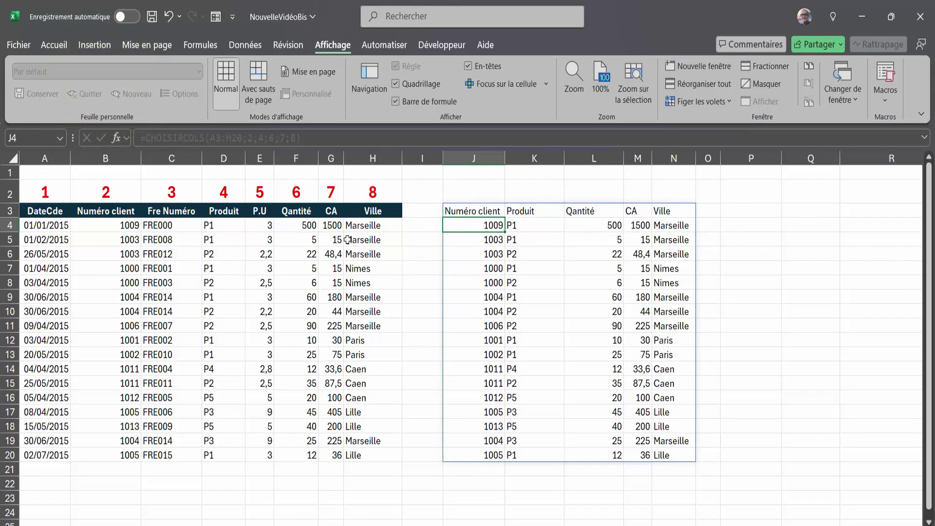
Set the CA value of the first order, in cell G4 of the source table, to 2000.
click(334, 227)
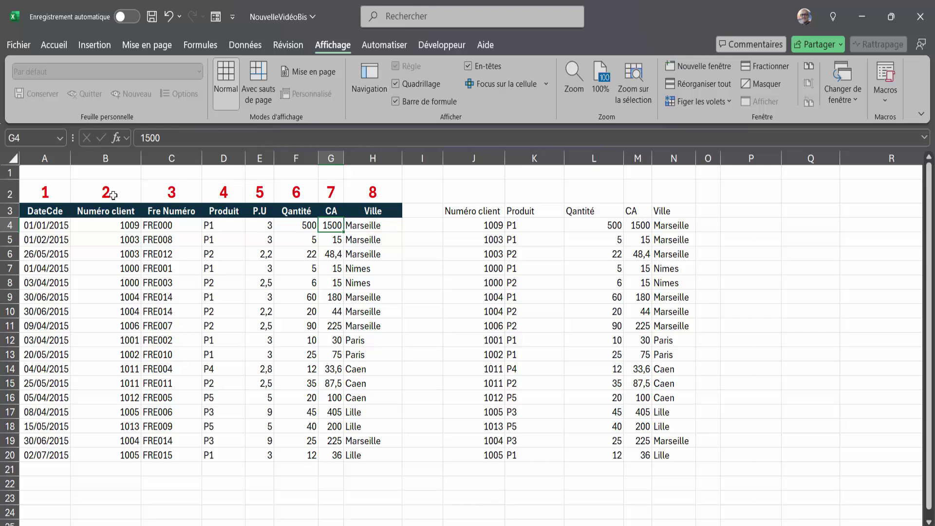
text(2000)
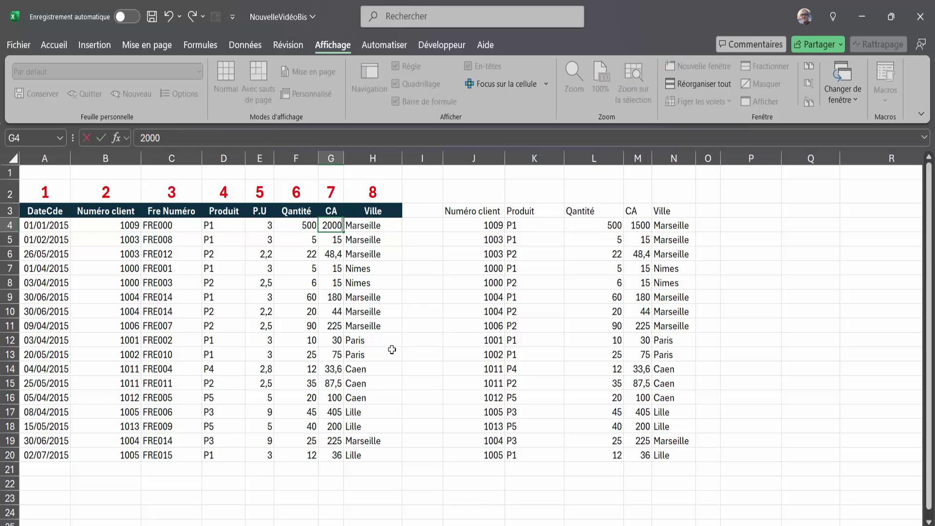
key(Return)
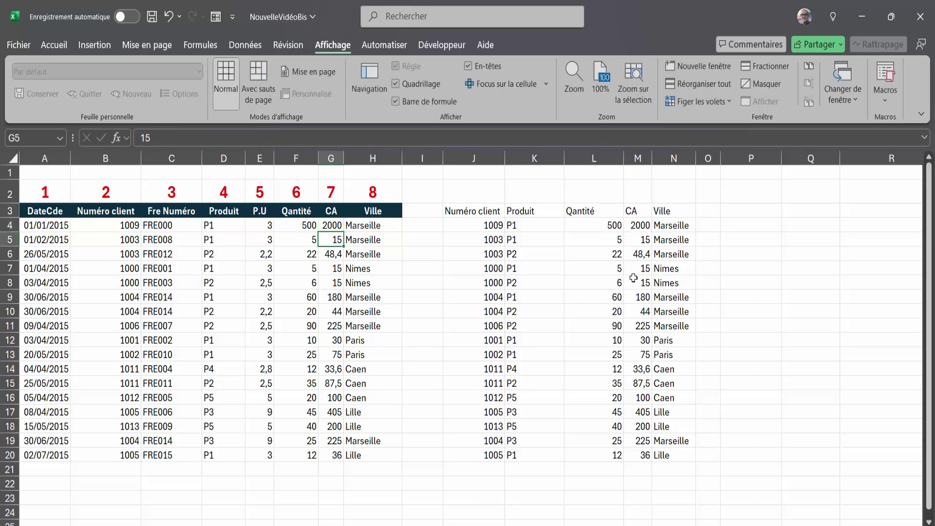
click(654, 226)
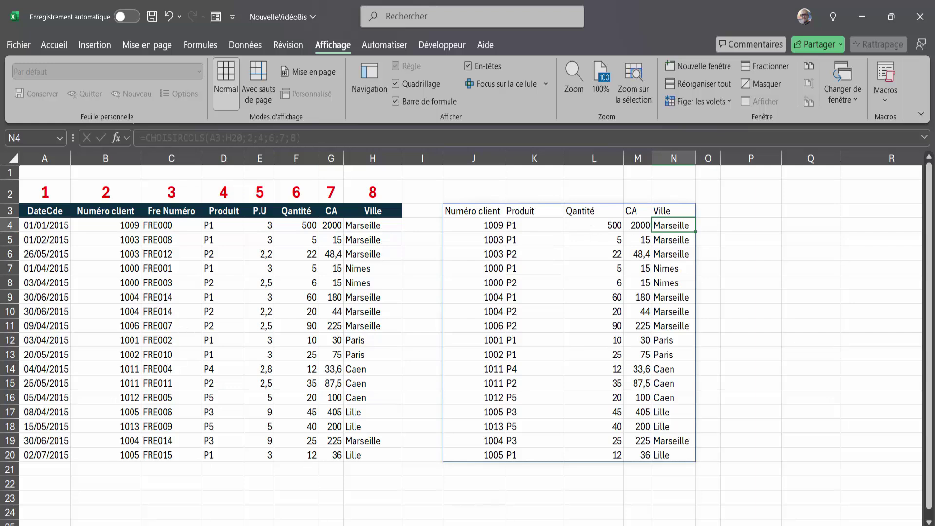
click(467, 214)
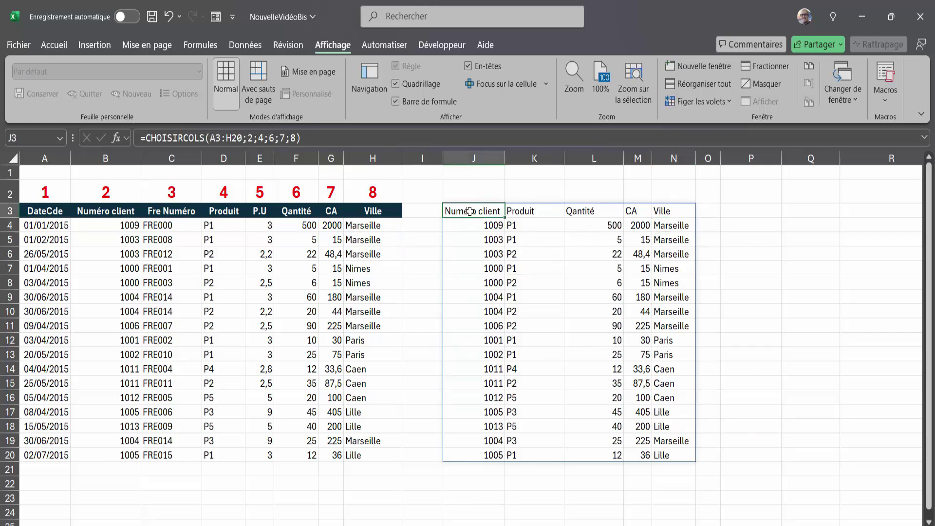
double_click(471, 210)
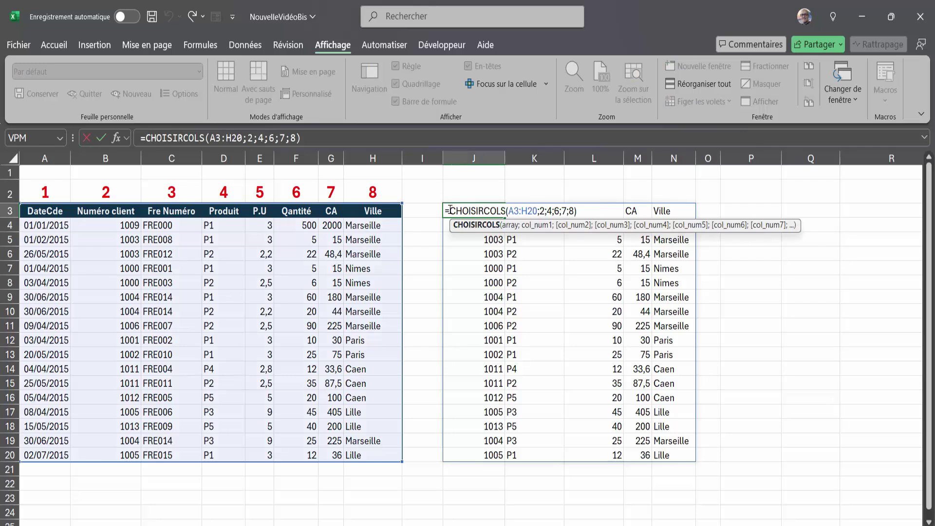
key(Escape)
drag(639, 223, 637, 458)
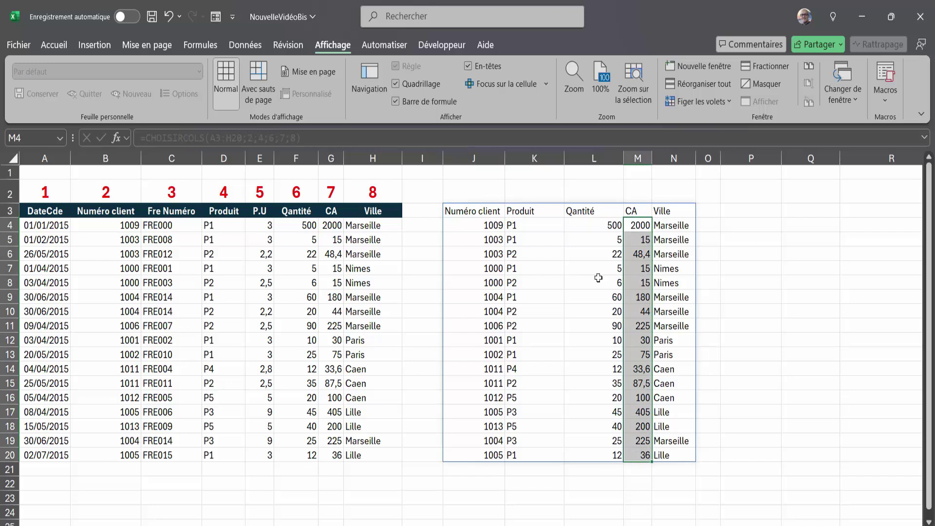
Wrap the J3 formula in TRIER to sort by column 4 in descending order: =TRIER(CHOISIRCOLS(A3:H20;2;4;6;7;8);4;-1).
double_click(474, 213)
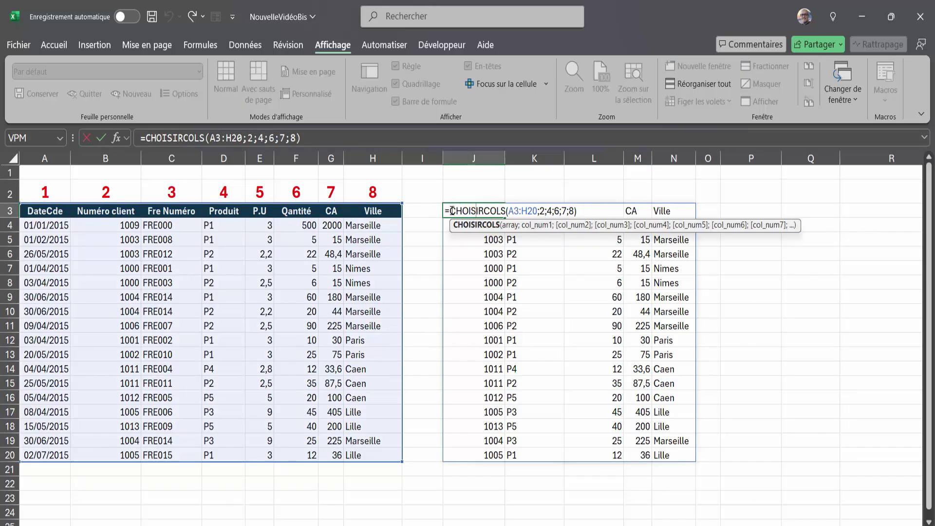
text(TRIER()
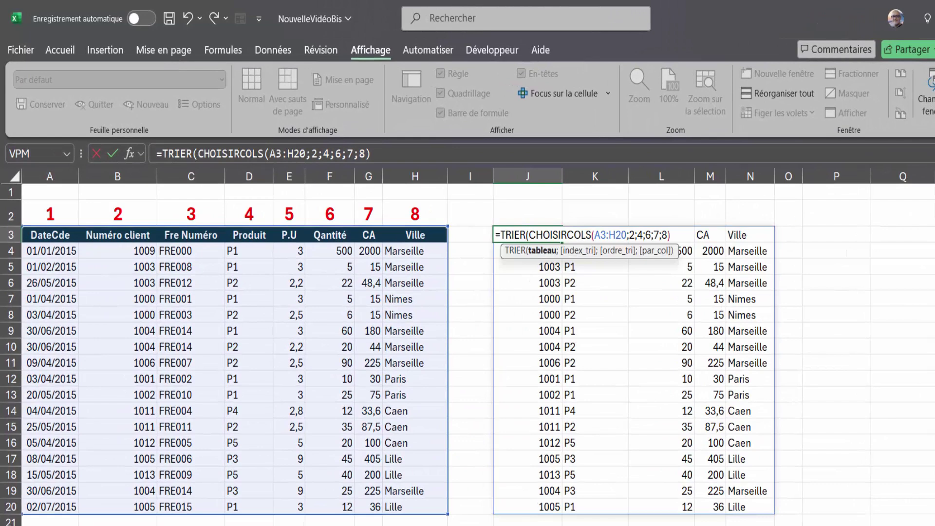
click(674, 234)
text(;)
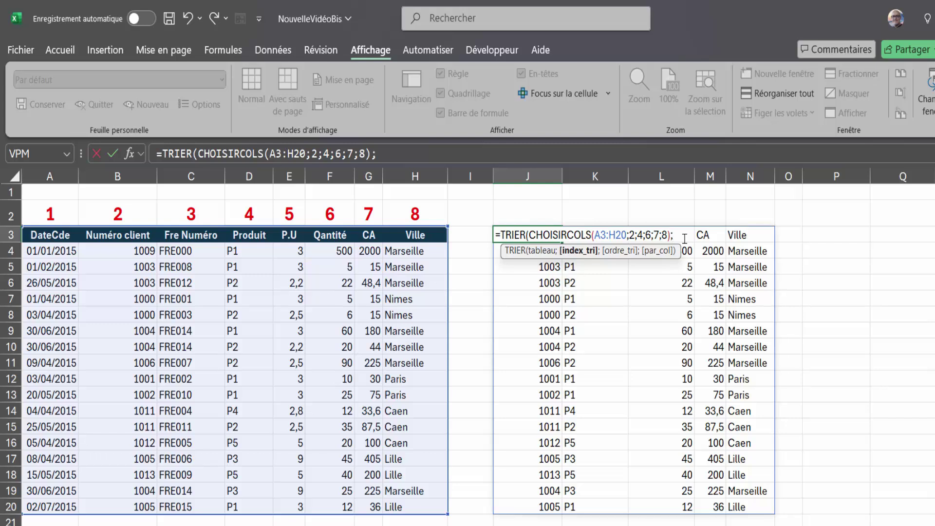
text(4;)
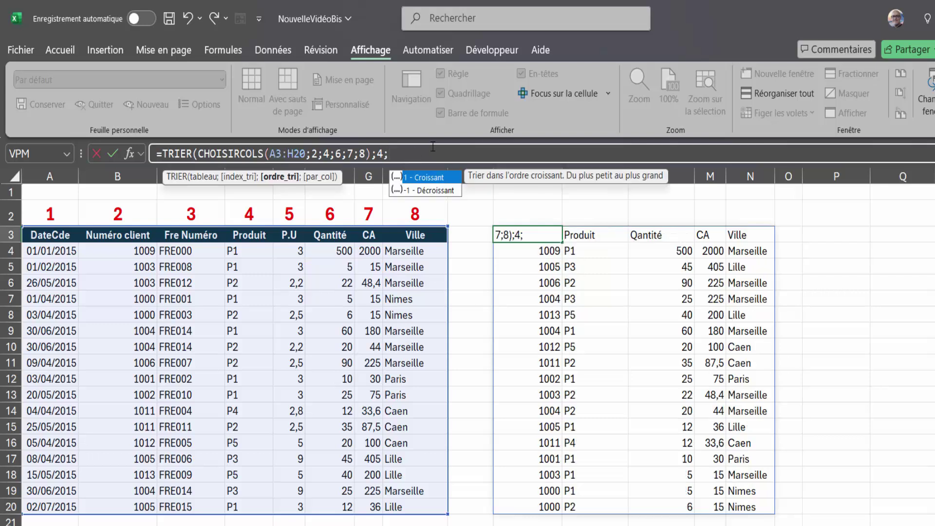
text(-1))
key(Return)
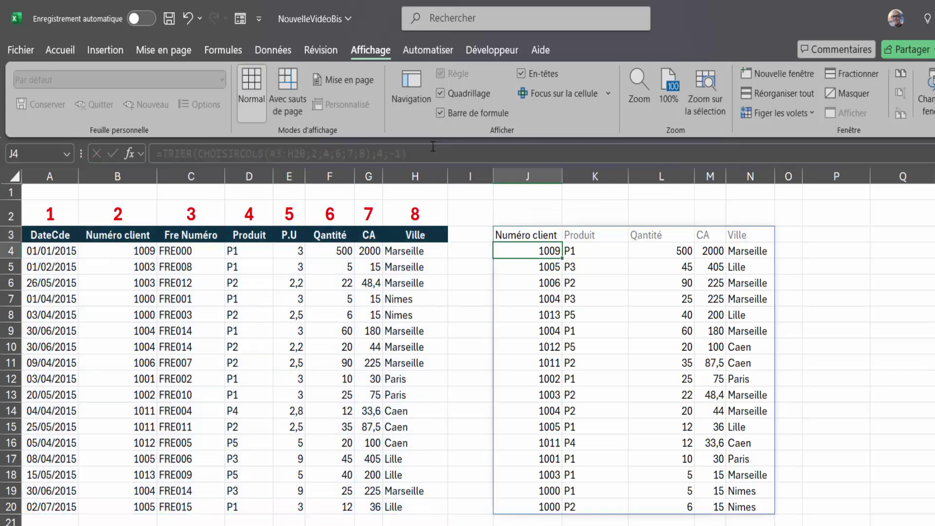
click(711, 252)
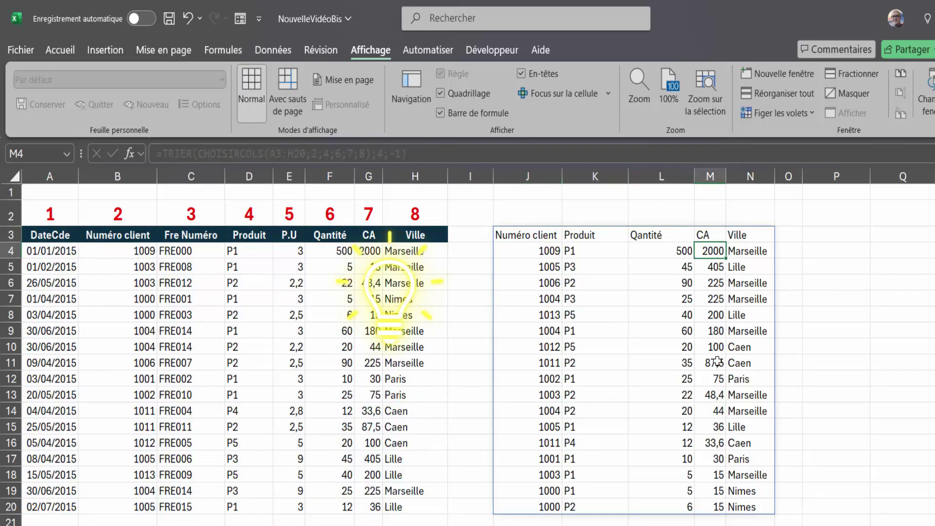
Wrap the J3 formula in PRENDRE to keep only the first 10 rows: =PRENDRE(TRIER(CHOISIRCOLS(A3:H20;2;4;6;7;8);4;-1);10).
click(532, 239)
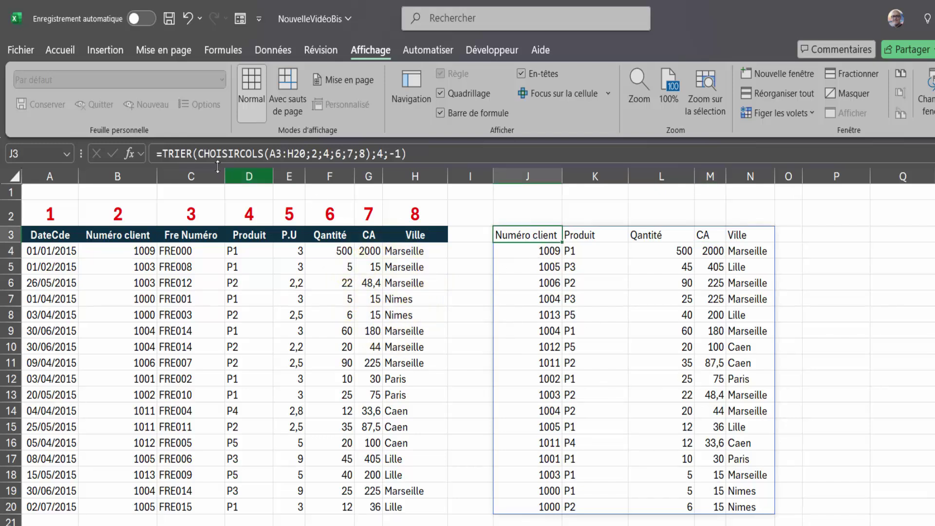
double_click(520, 236)
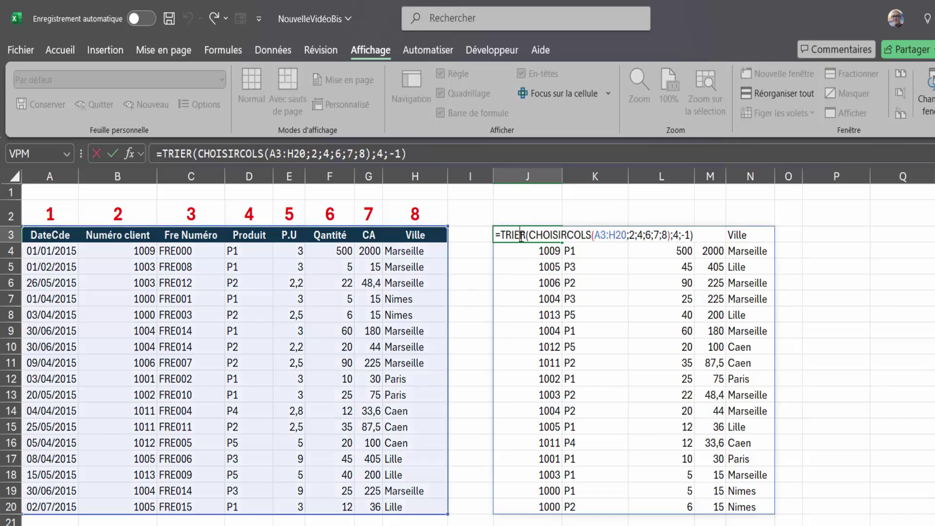
click(501, 234)
text(PREND)
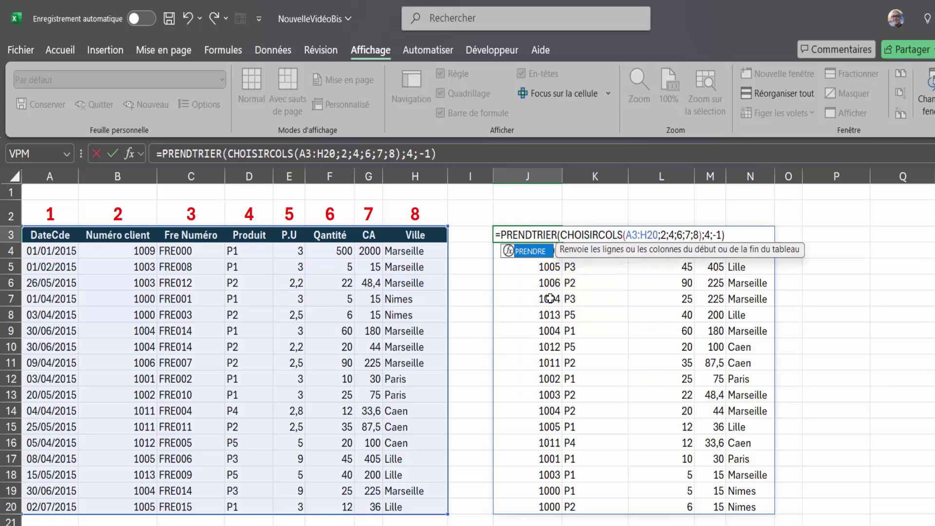
text(RE()
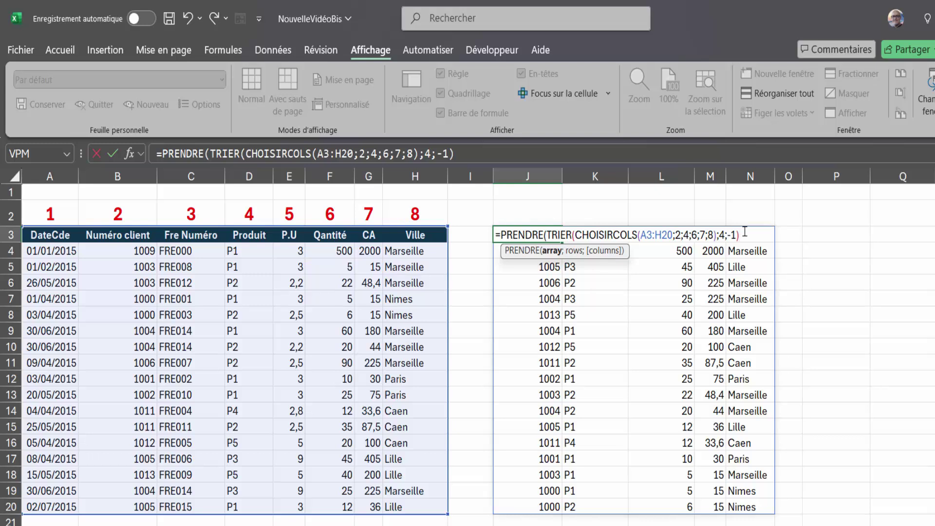
text(;10))
key(Return)
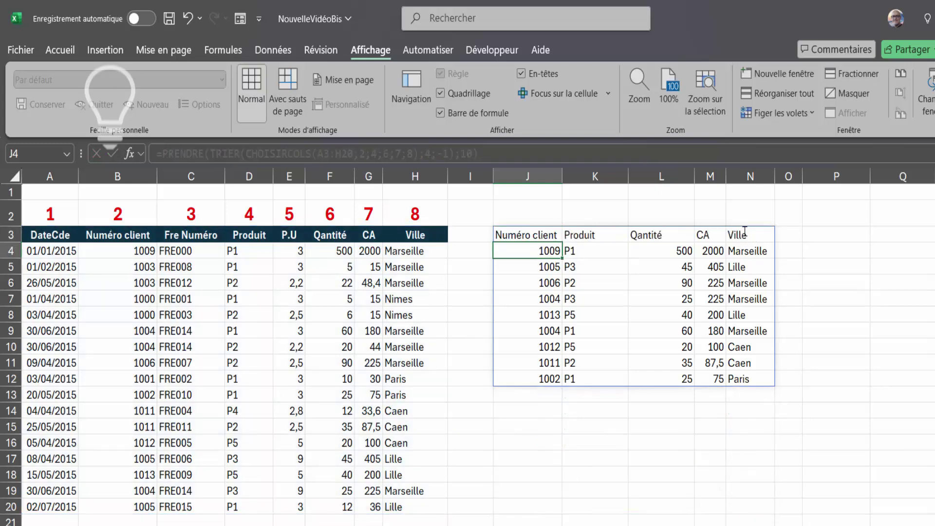
click(518, 234)
key(F2)
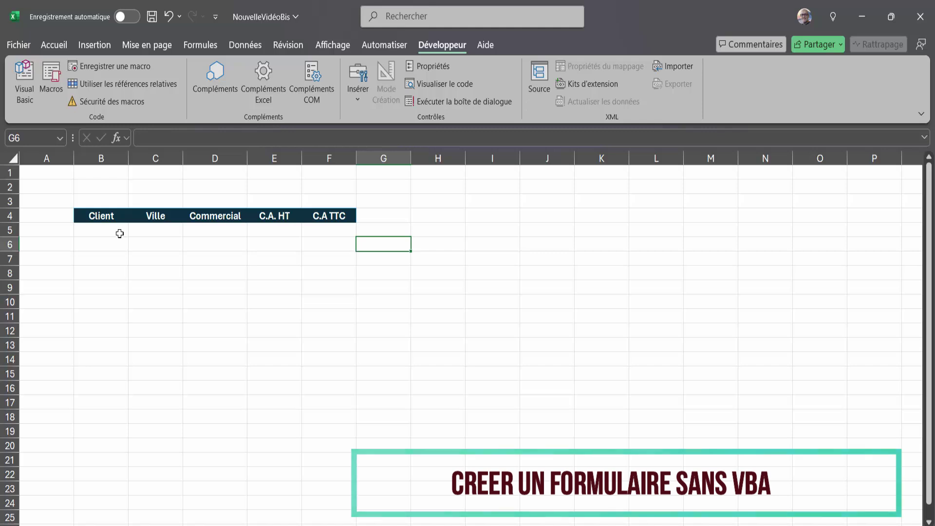
Convert the Client to C.A TTC header range, B4:F4, into a table with headers.
click(126, 233)
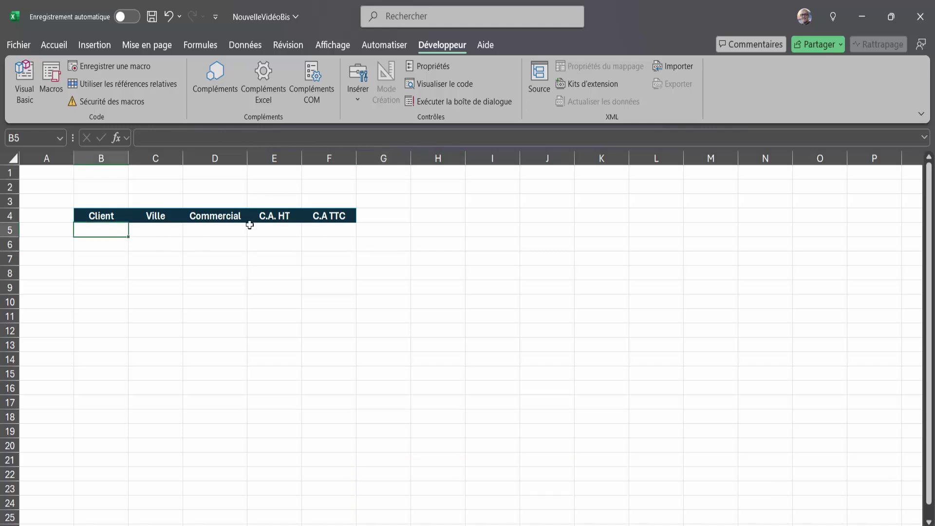
click(103, 46)
click(130, 78)
click(479, 354)
click(525, 373)
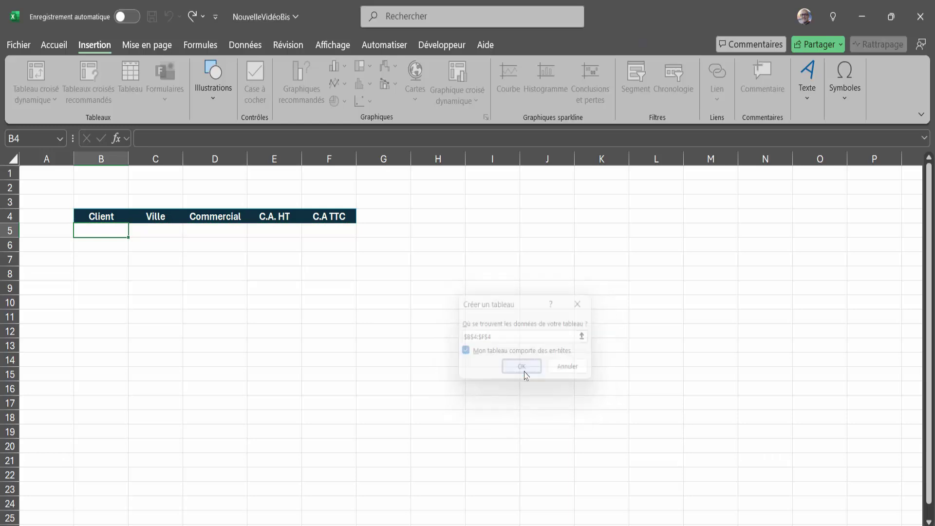
click(328, 232)
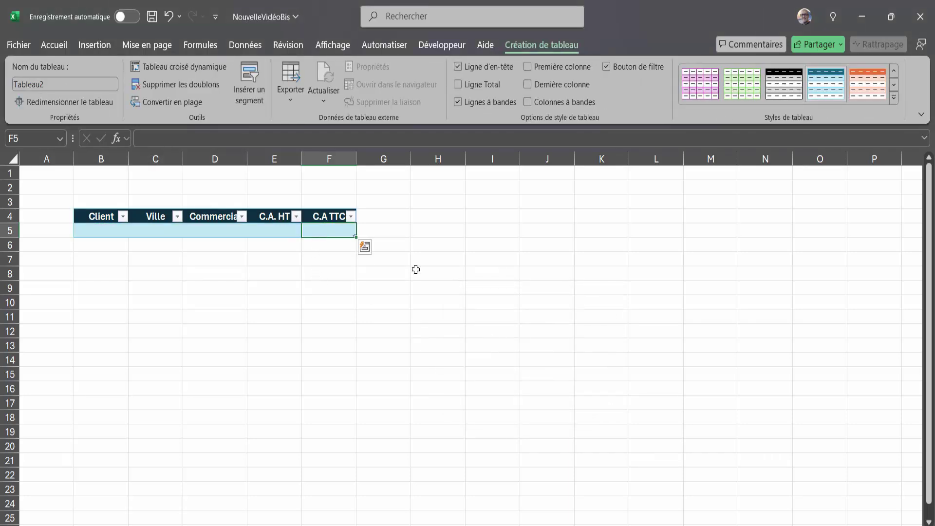
Enter the formula =[@[C.A. HT]]*1,20 in the C.A TTC column, cell F5.
text(=)
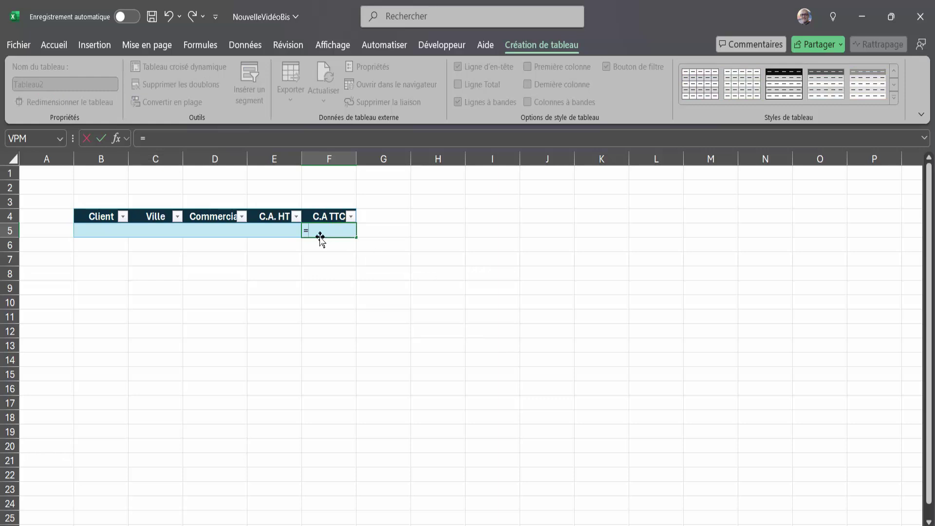
click(278, 230)
text(*)
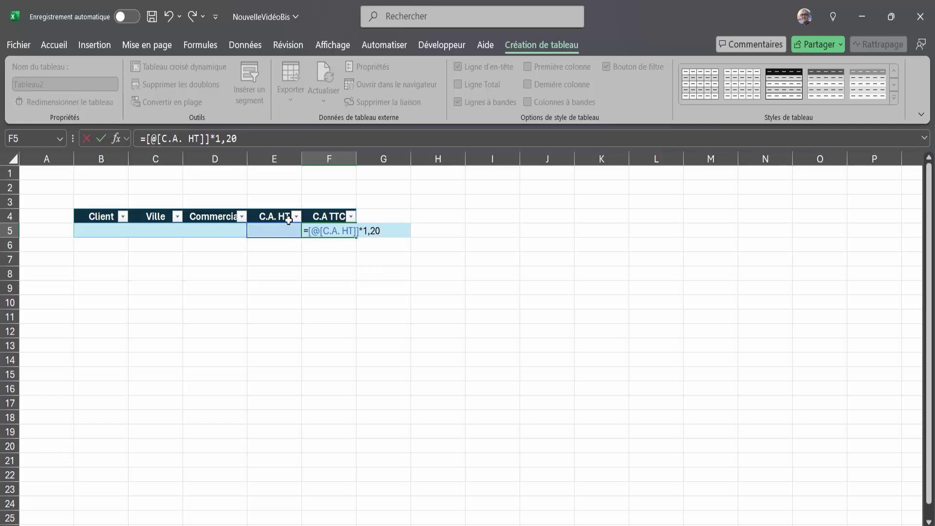
text(1,20)
key(Return)
click(248, 231)
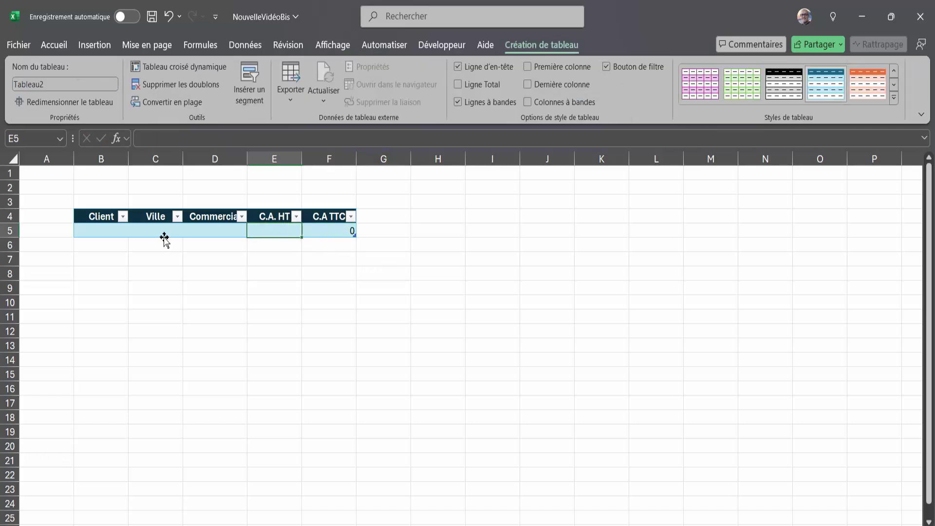
Add the Formulaire... command, from the commands not present on the ribbon, to the Quick Access Toolbar for all documents.
right_click(433, 115)
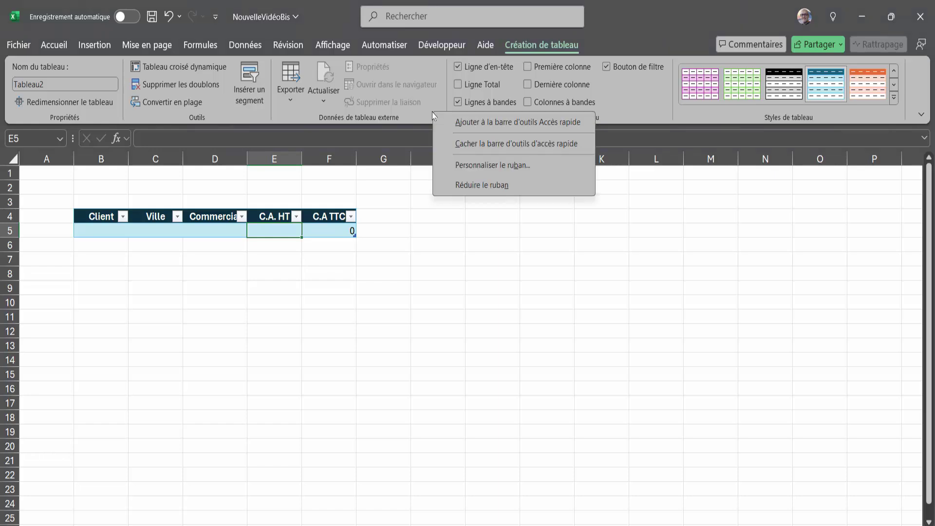
click(458, 168)
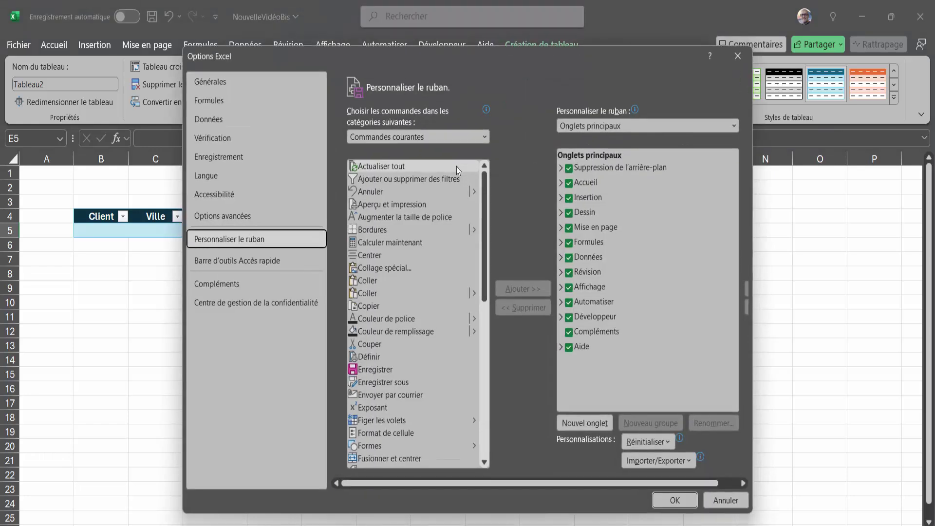
click(223, 266)
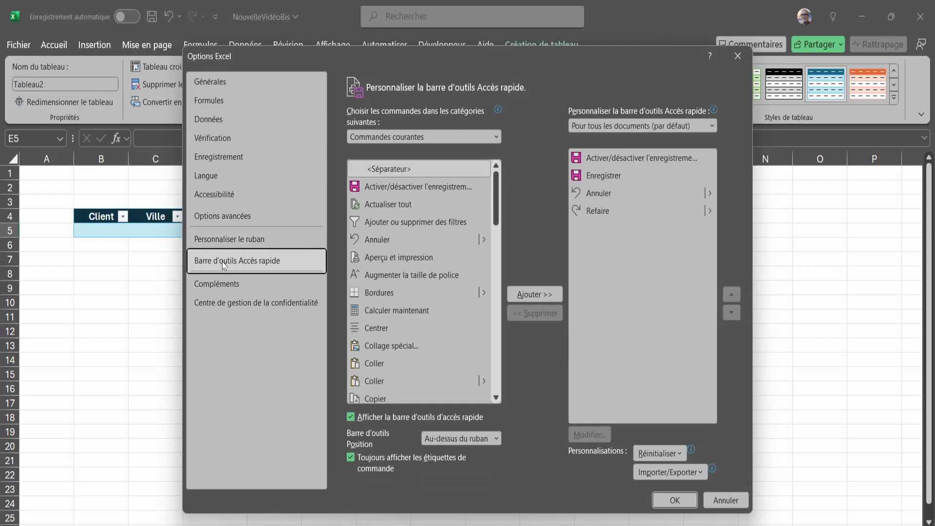
click(392, 138)
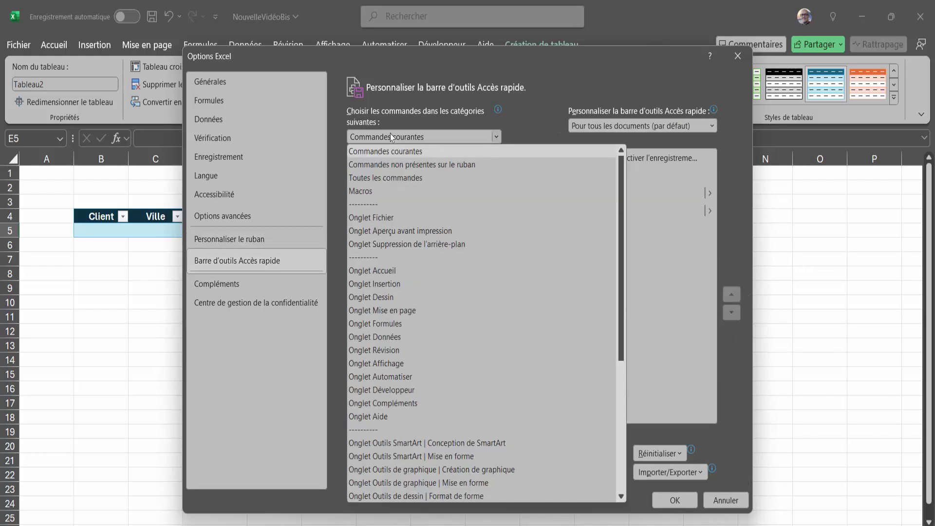
click(388, 165)
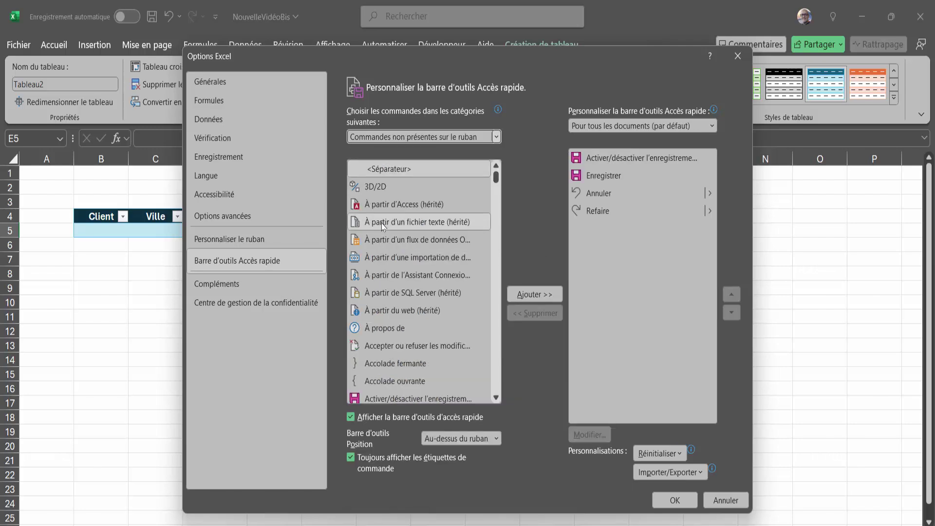
scroll(382, 227, down, 1)
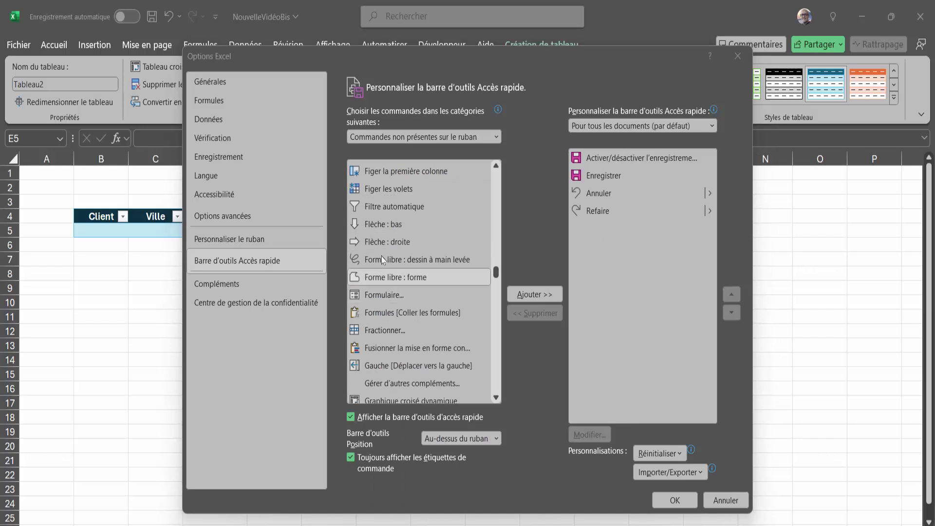
click(369, 296)
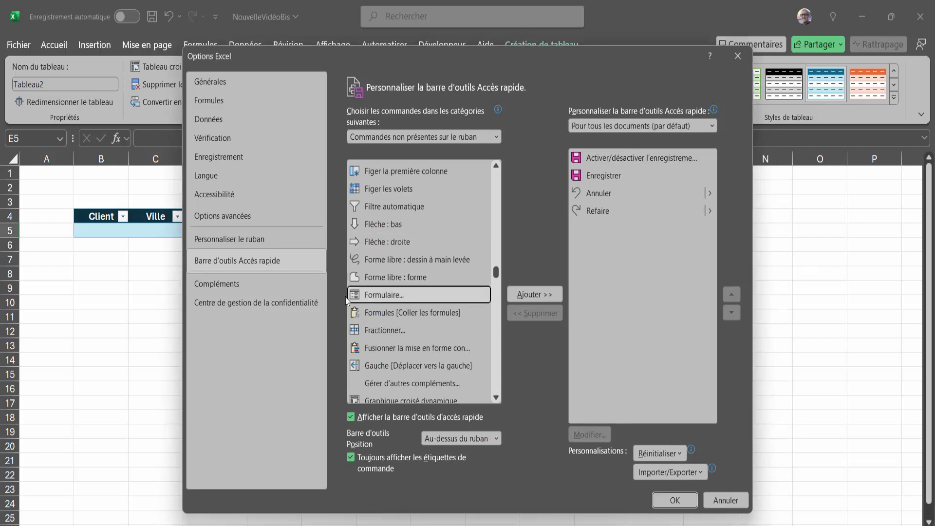
click(532, 295)
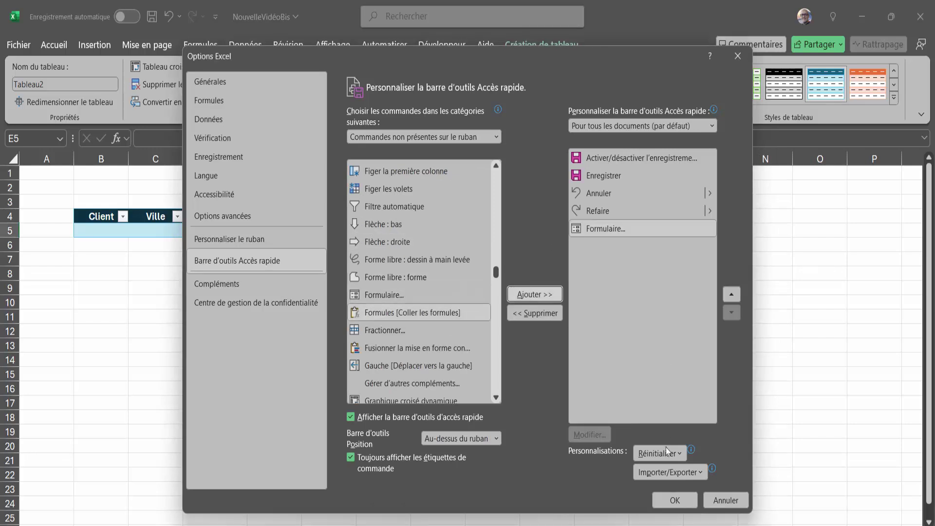
click(671, 502)
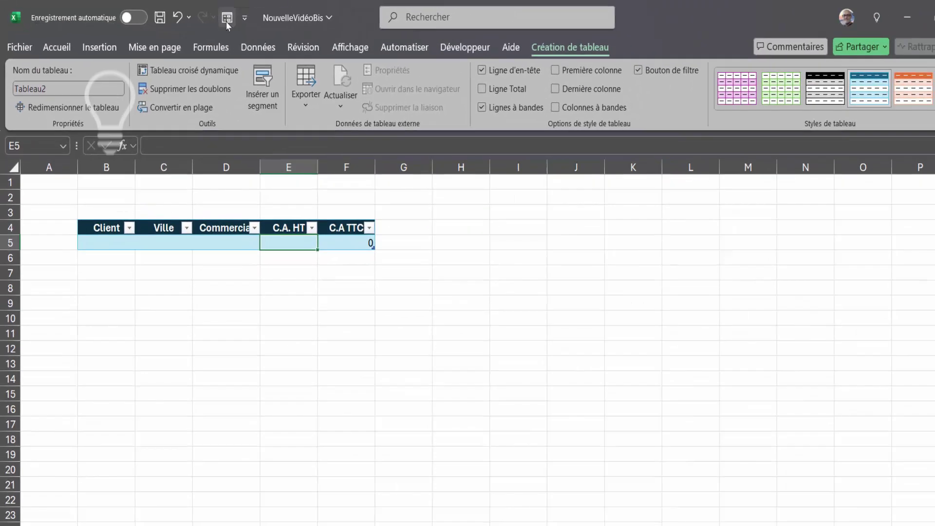
Add a record to the table through the data form: Client Client1, Ville Limoges, Commercial Commercal1, C.A. HT 1000.
click(330, 30)
drag(516, 217, 501, 221)
text(Client1)
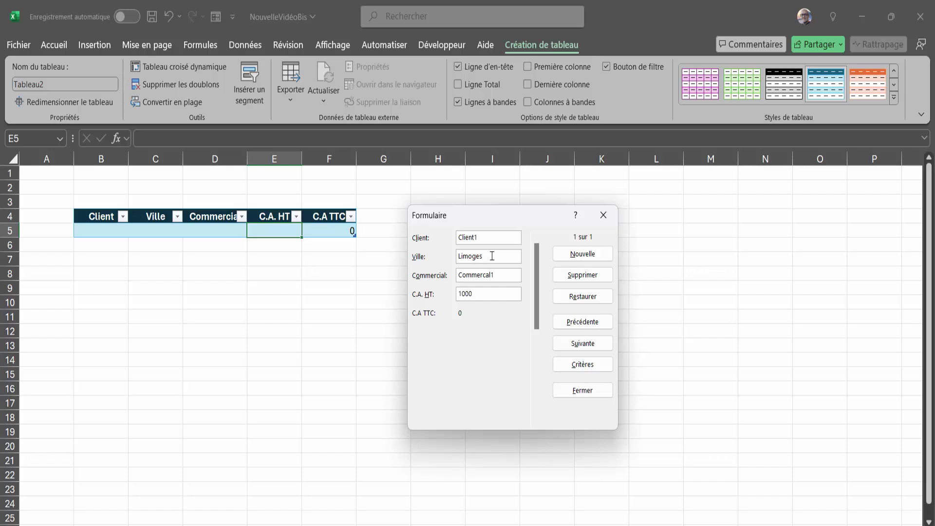
key(Return)
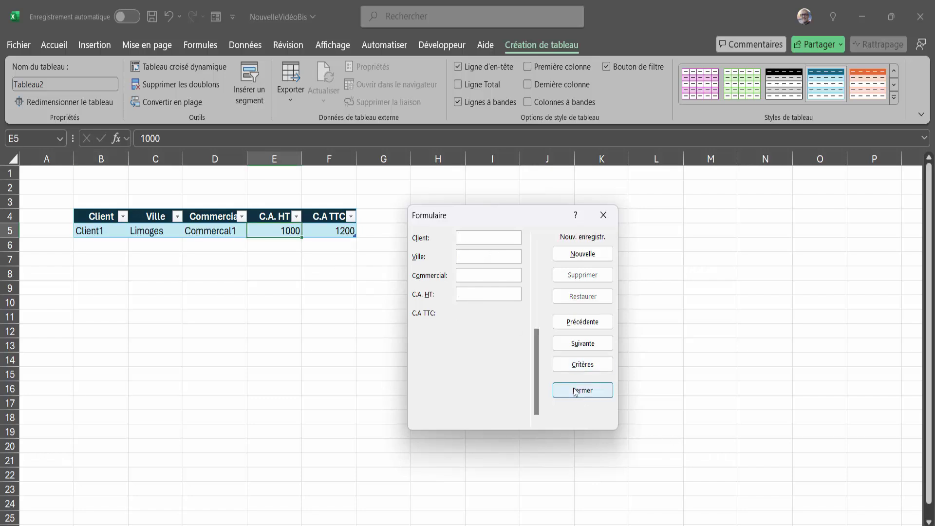
click(578, 258)
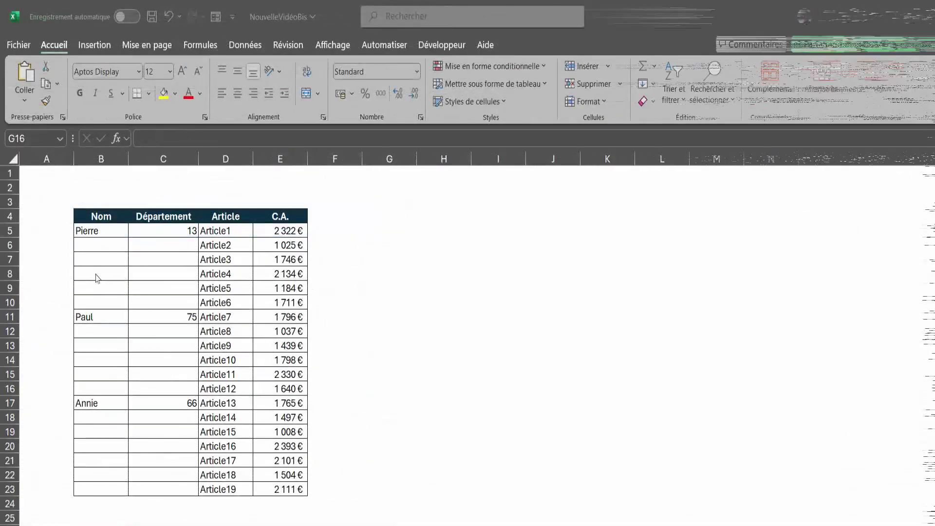
Try filling the Nom value in B5 down through B10, and undo the fill.
click(103, 261)
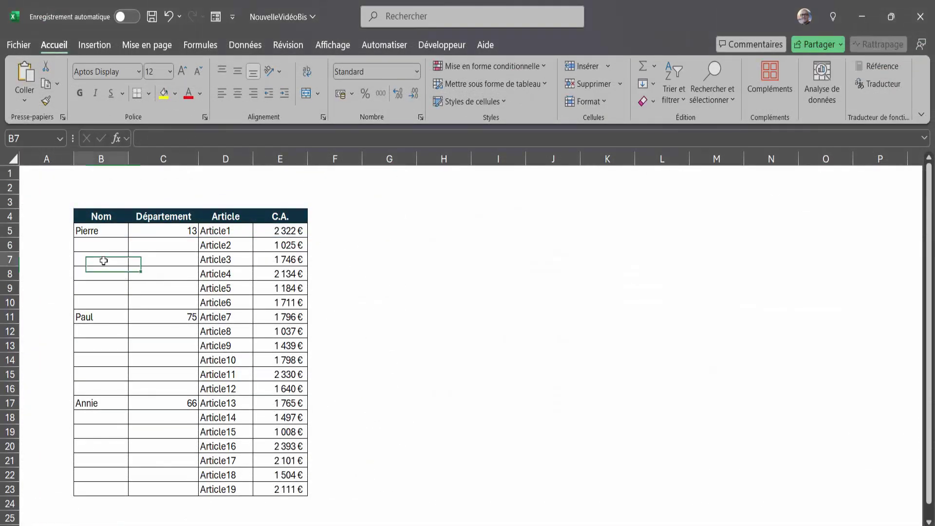
click(98, 230)
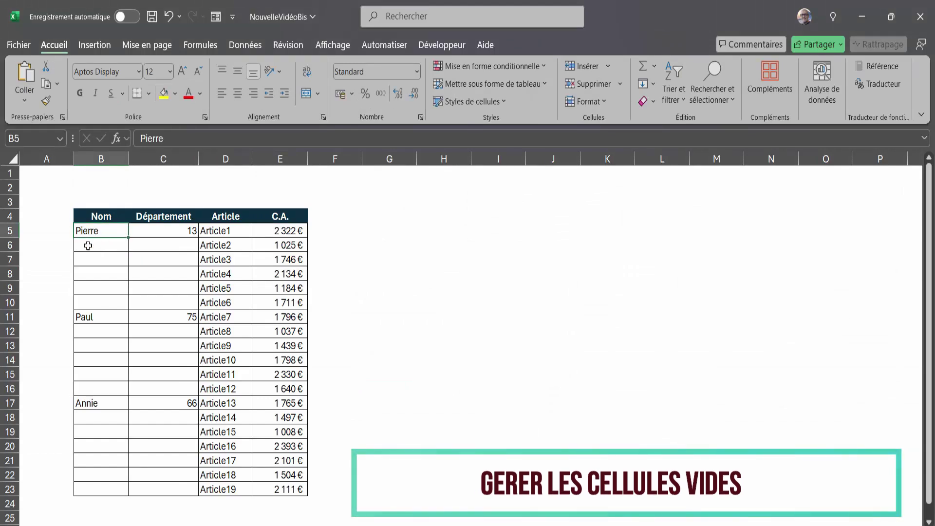
drag(128, 238, 117, 306)
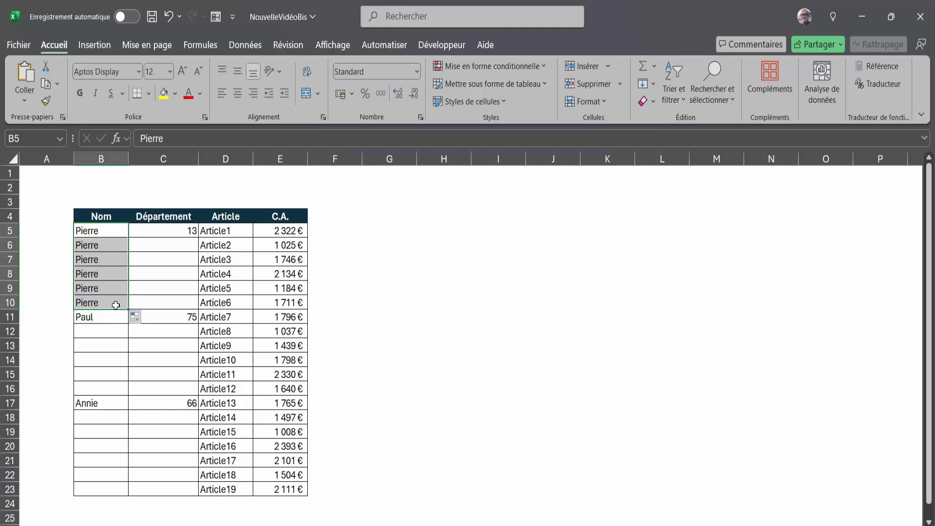
key(ctrl+z)
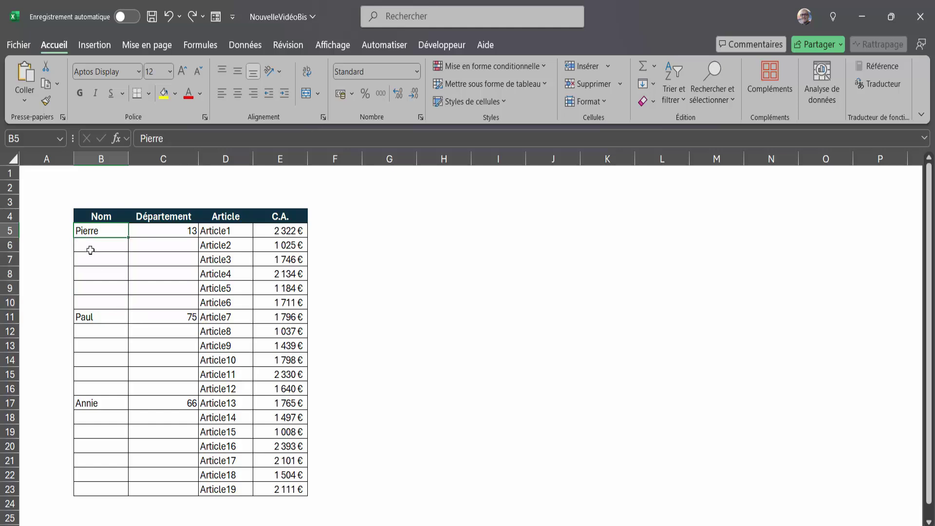
Select only the blank cells (Cellules vides) within the Nom to C.A. table.
click(112, 249)
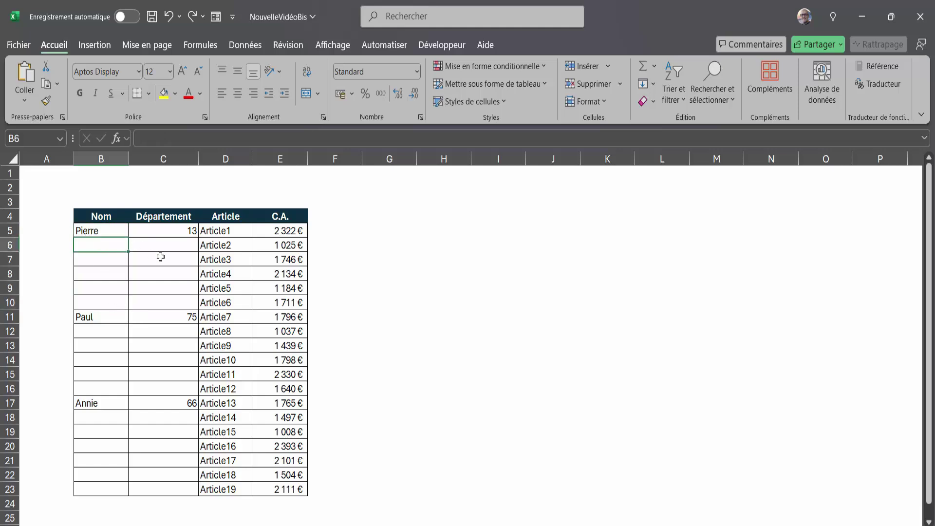
key(ctrl+a)
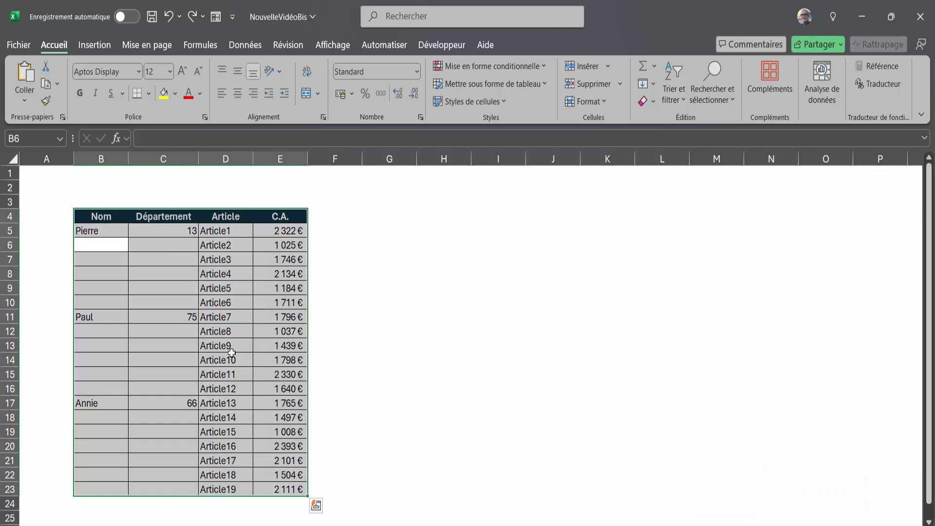
key(F5)
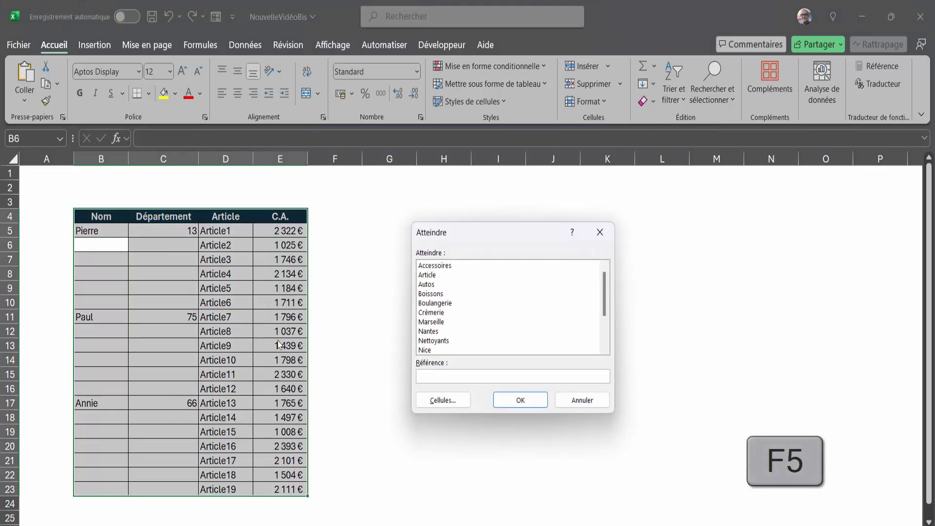
drag(521, 242, 458, 220)
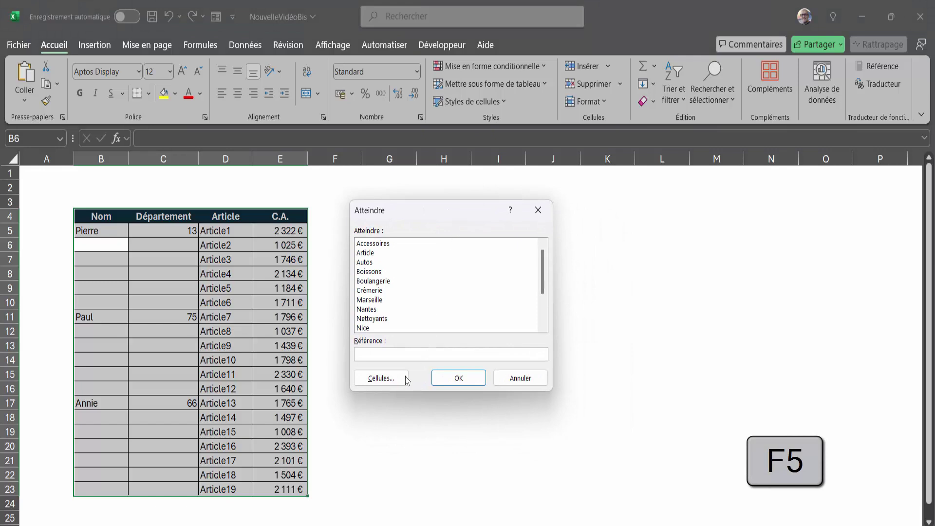
click(385, 379)
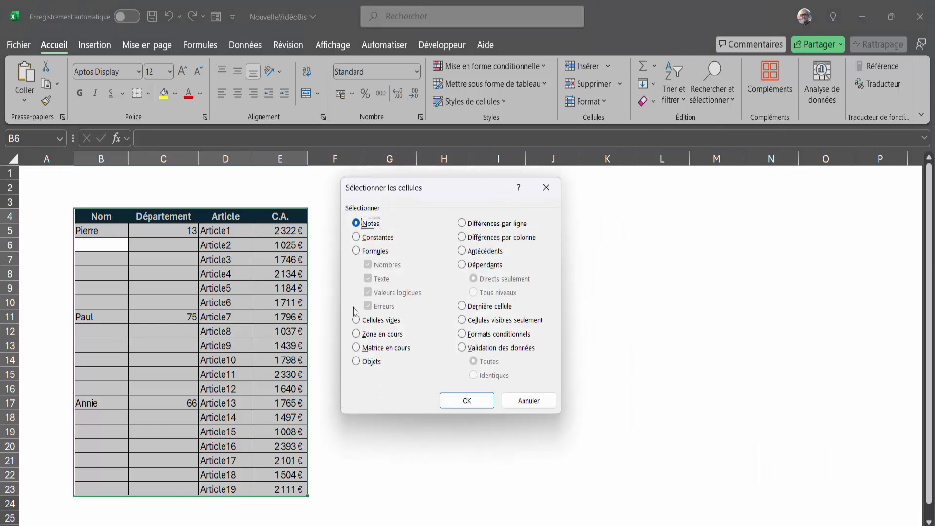
click(356, 320)
click(467, 401)
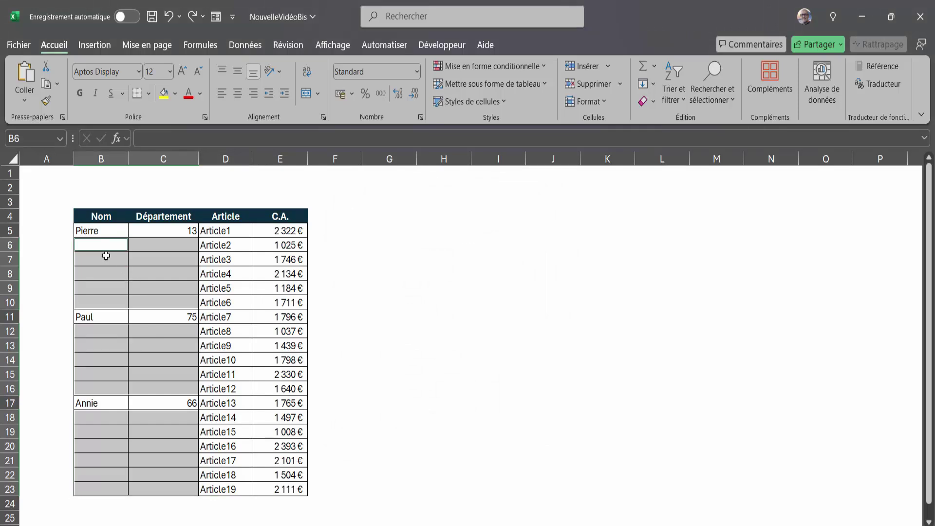
Fill all selected blank cells at once with the relative formula =B5, copying the value from the cell above.
text(=)
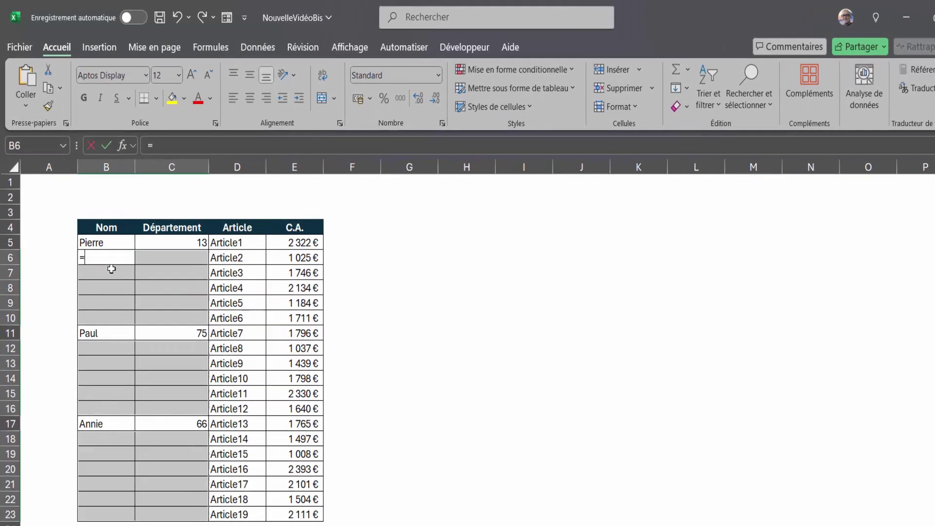
click(101, 240)
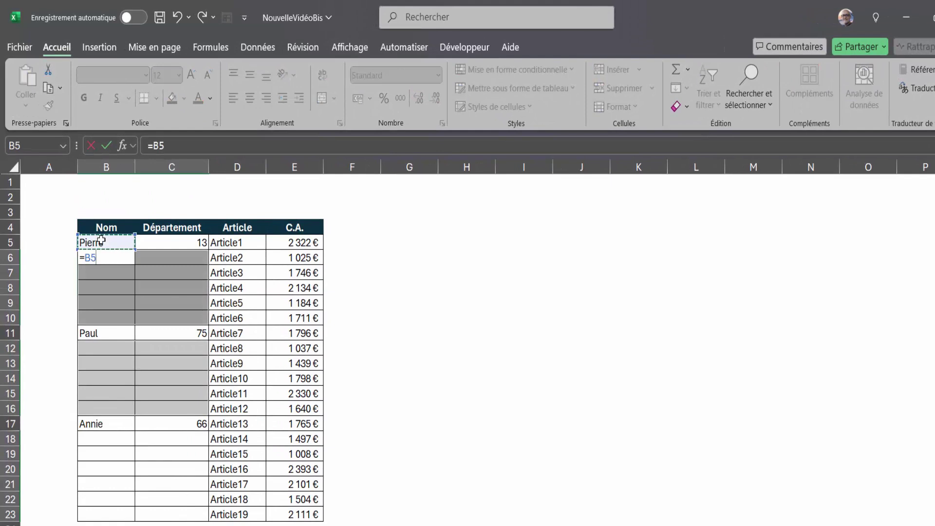
key(ctrl+Return)
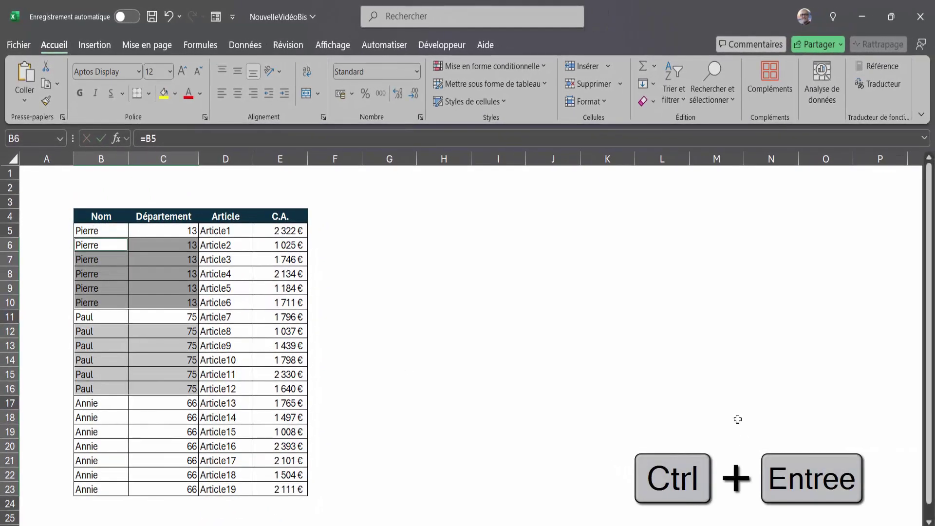
click(511, 350)
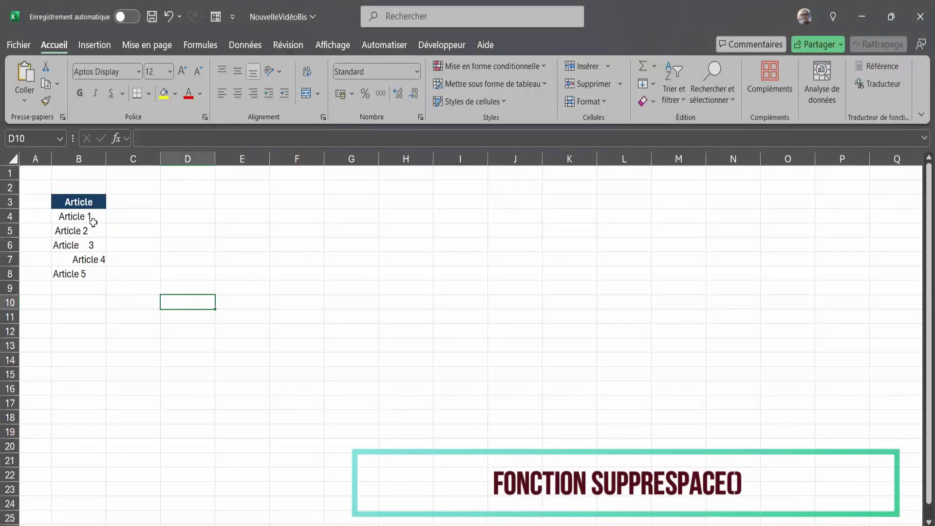
Enter =SUPPRESPACE(B4) in C4 to strip the extra spaces from the first article name.
click(93, 219)
drag(93, 219, 92, 274)
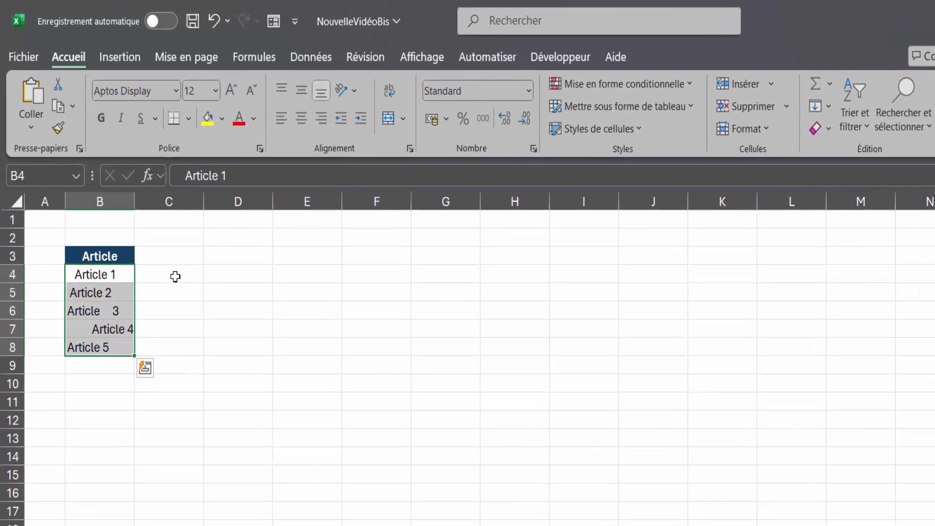
click(175, 276)
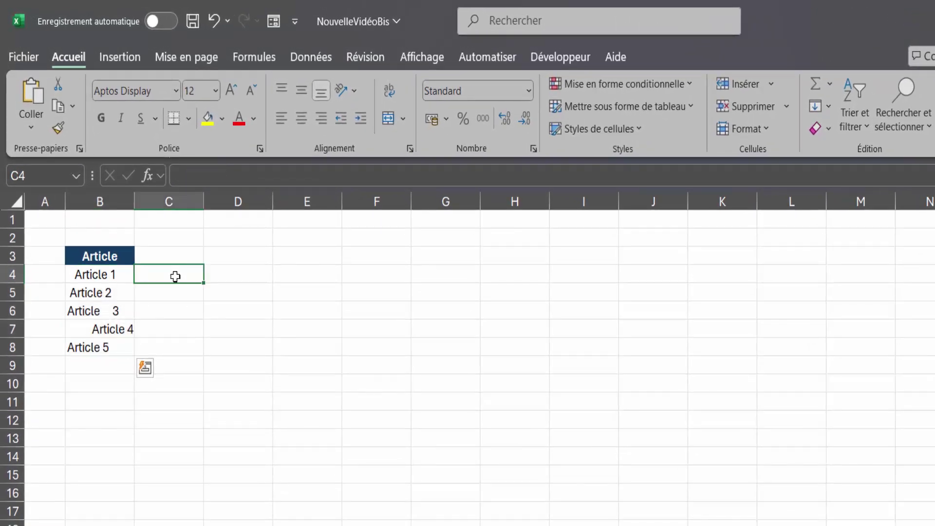
text(=)
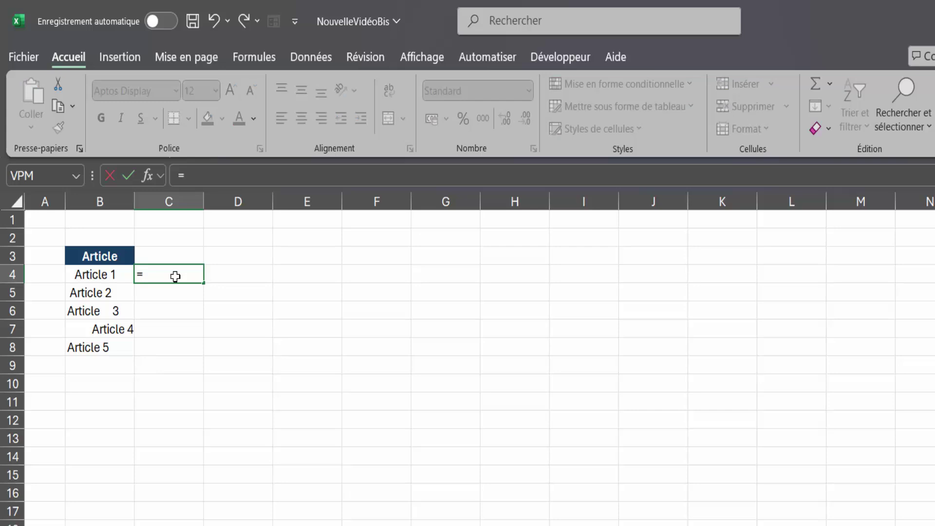
text(sup)
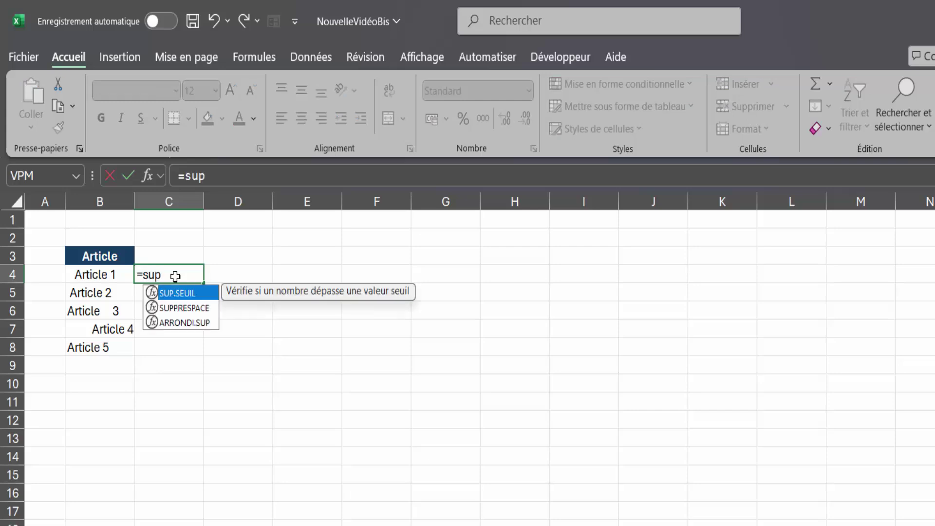
double_click(197, 308)
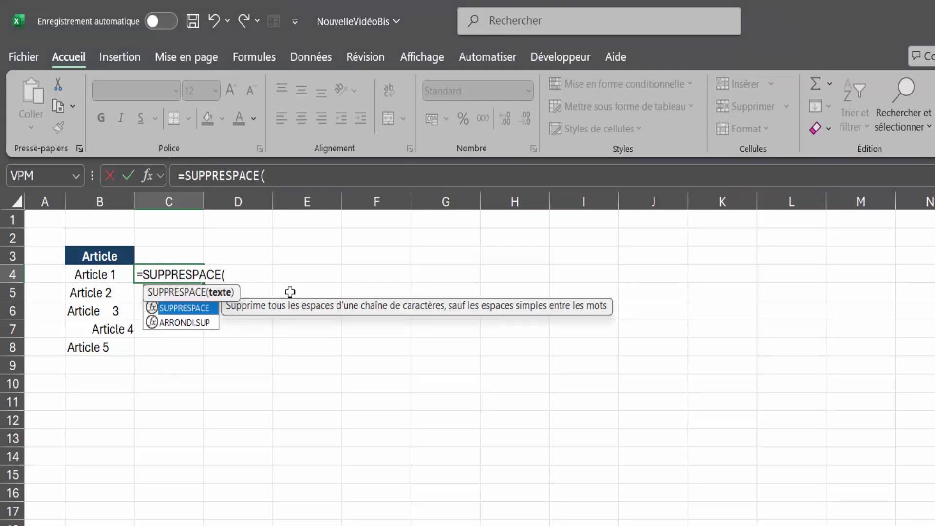
click(104, 276)
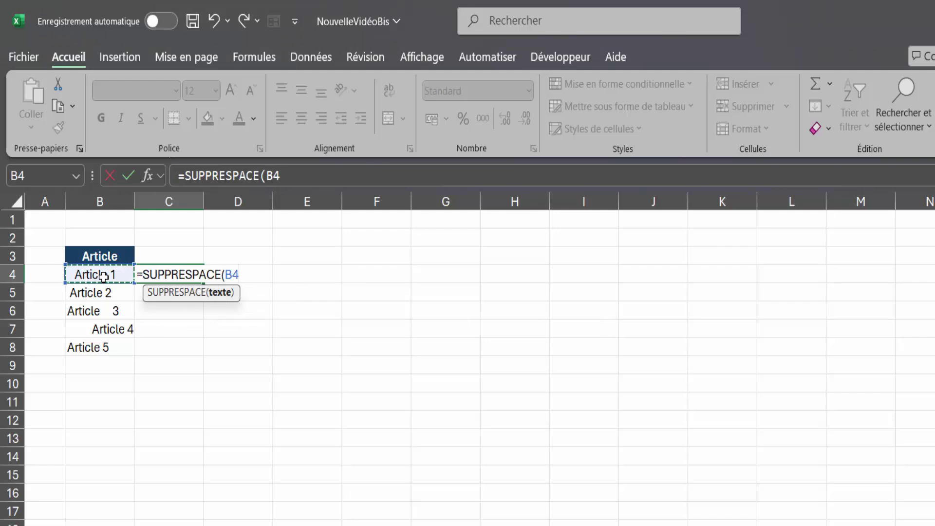
key(Return)
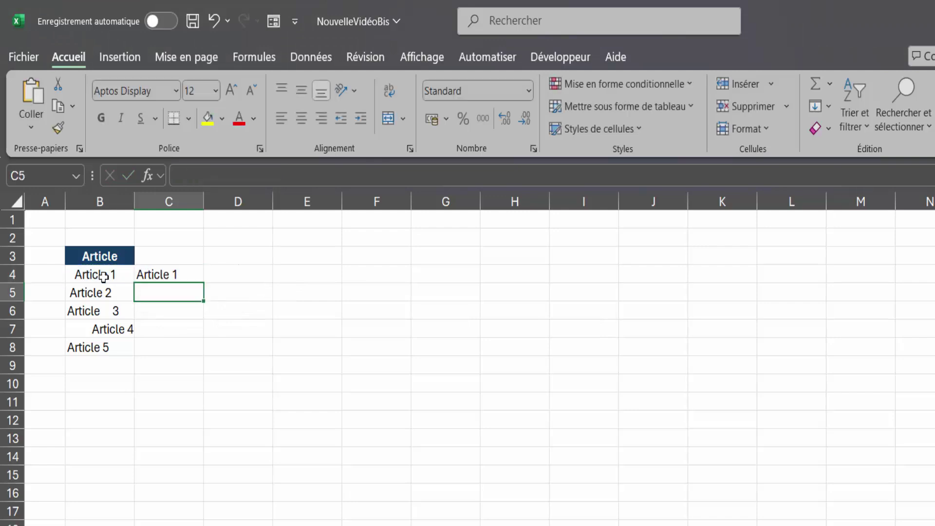
Fill the SUPPRESPACE formula from C4 down to C8 for the remaining articles.
click(161, 275)
drag(203, 285, 202, 354)
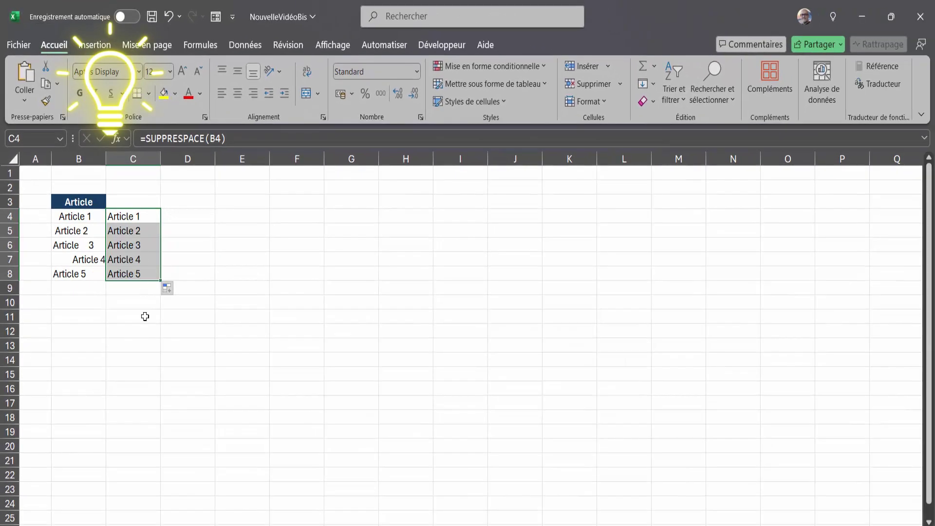
click(144, 334)
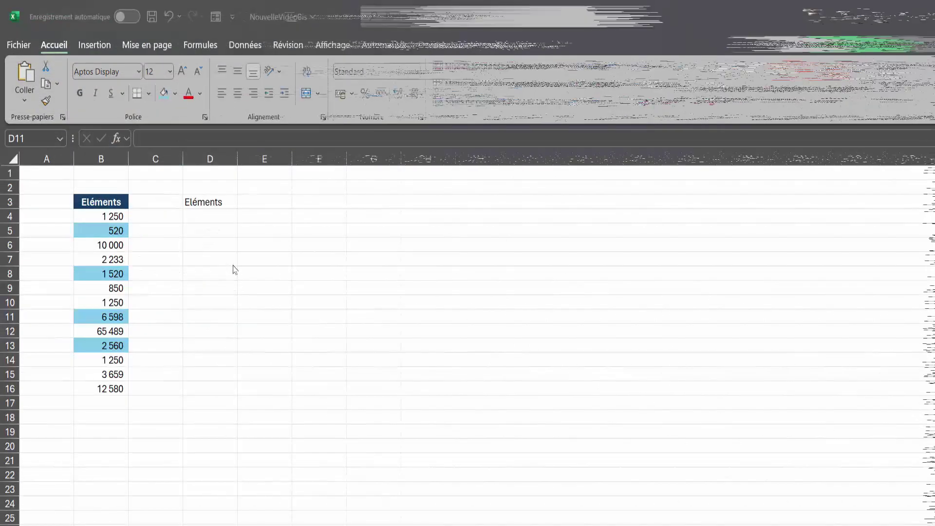
Try copying the single highlighted value in B5 to D5, and undo the paste.
click(105, 231)
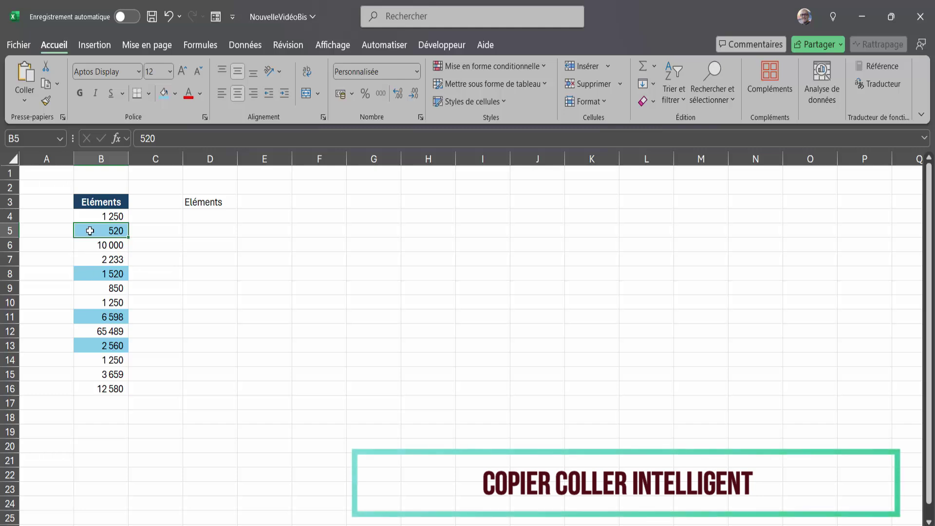
click(198, 231)
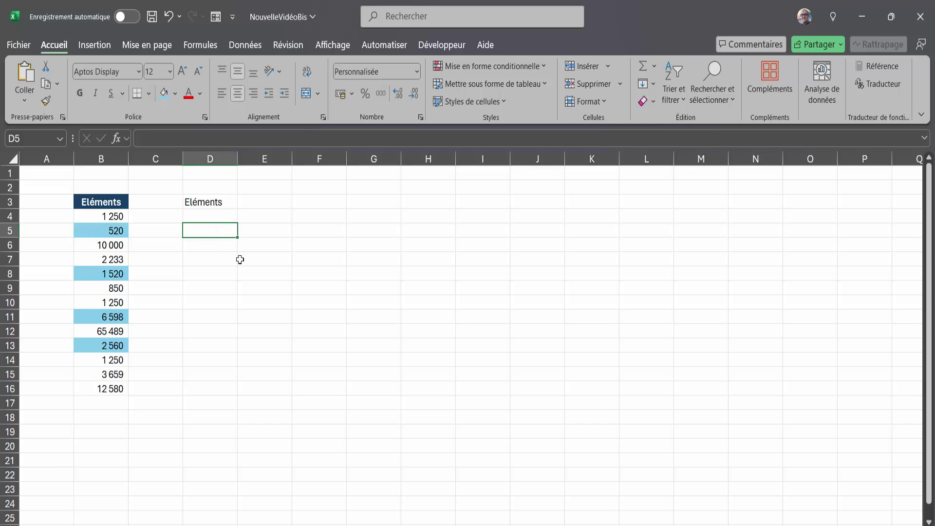
click(103, 232)
key(ctrl+c)
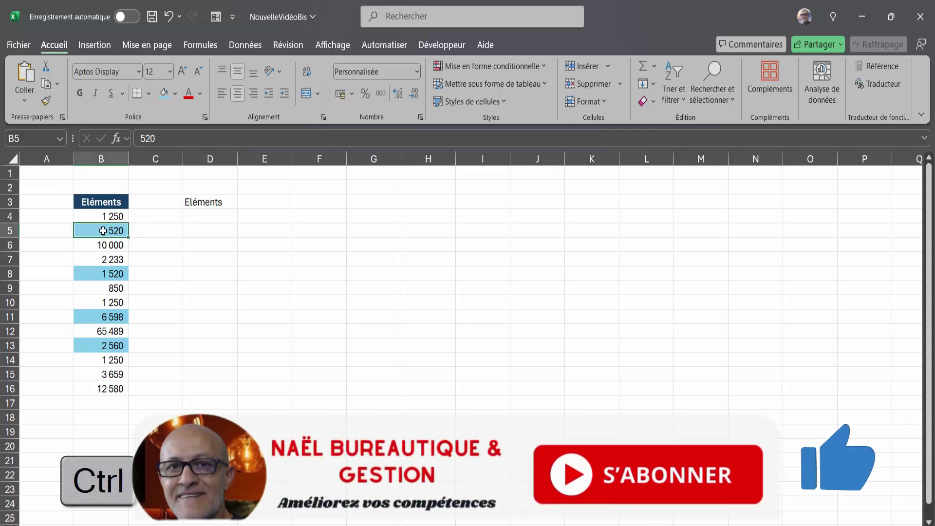
click(200, 230)
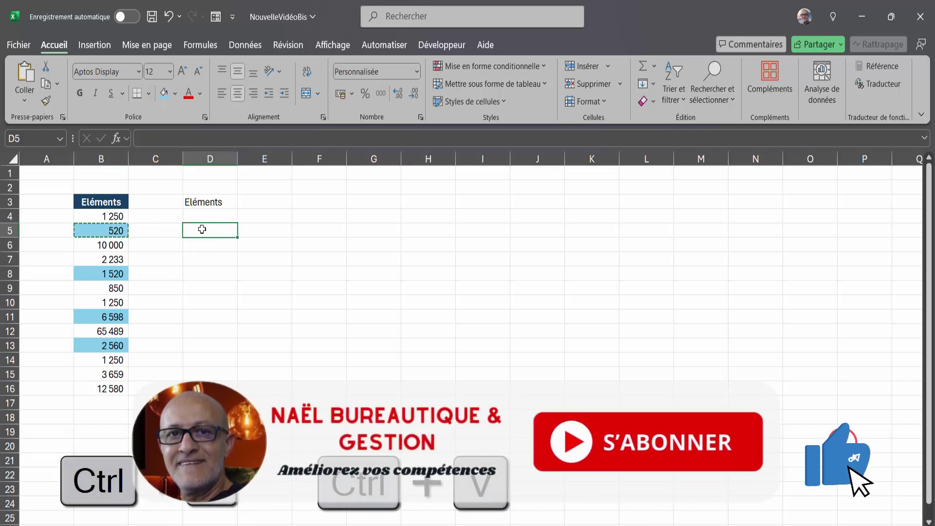
key(ctrl+v)
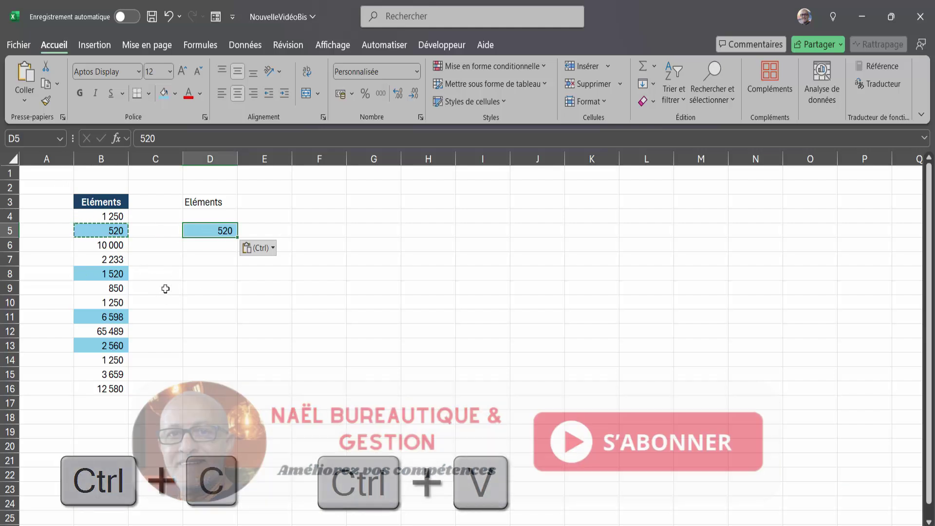
key(ctrl+z)
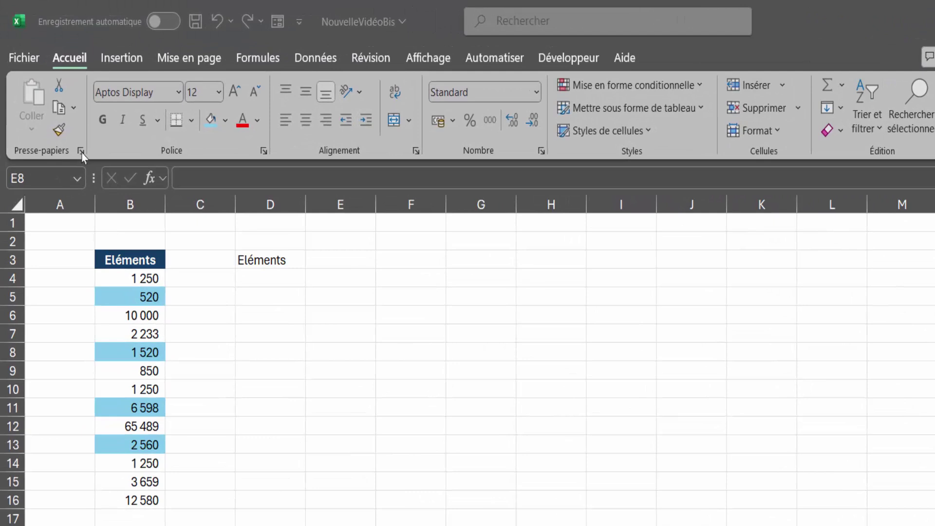
Collect the highlighted values in B5, B8, B11 and B13 in the Presse-papiers and paste them all under Eléments in column D.
click(80, 152)
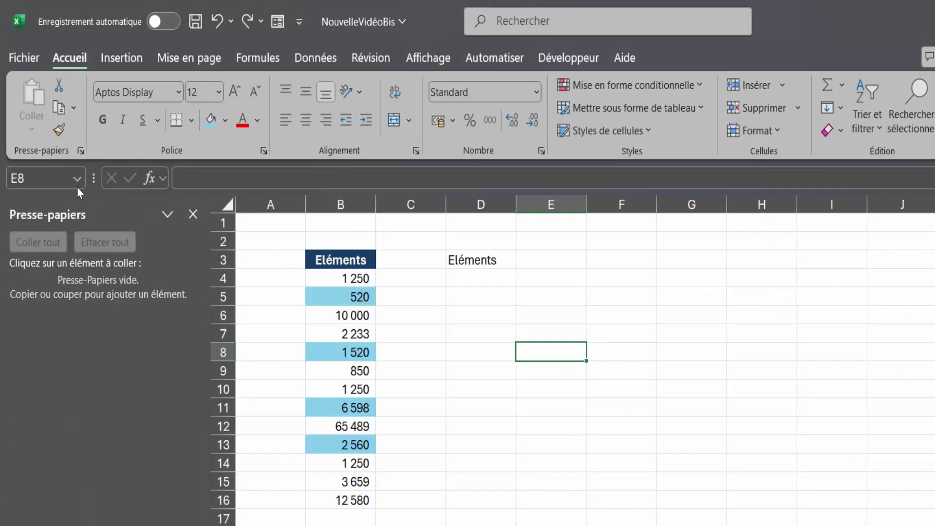
click(359, 299)
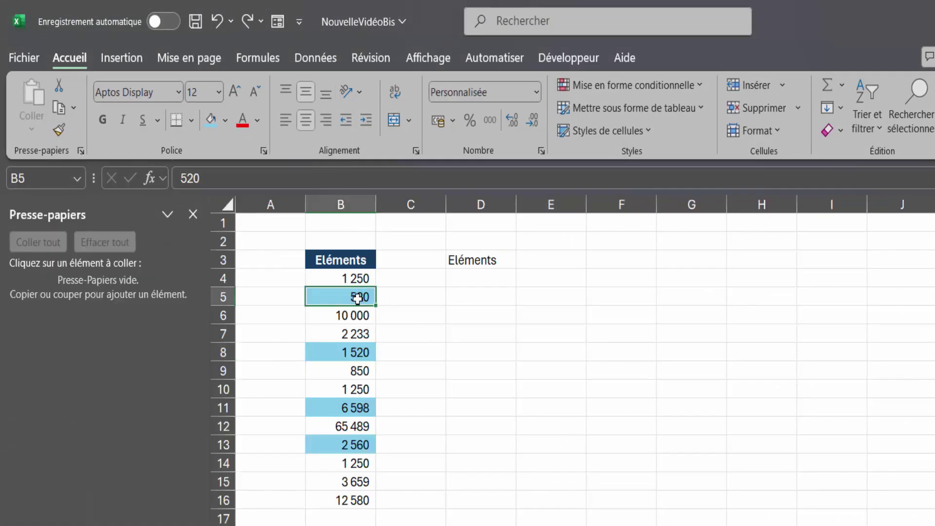
key(ctrl+c)
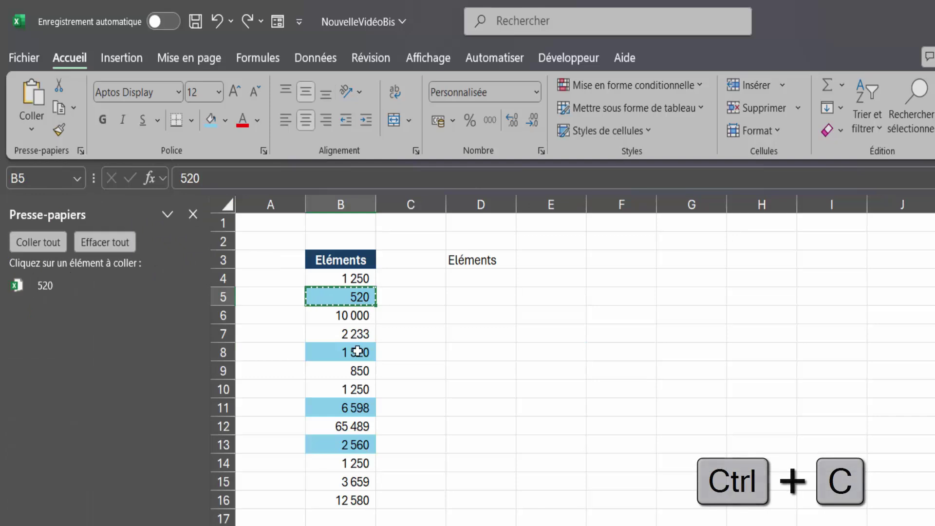
click(358, 351)
key(ctrl+c)
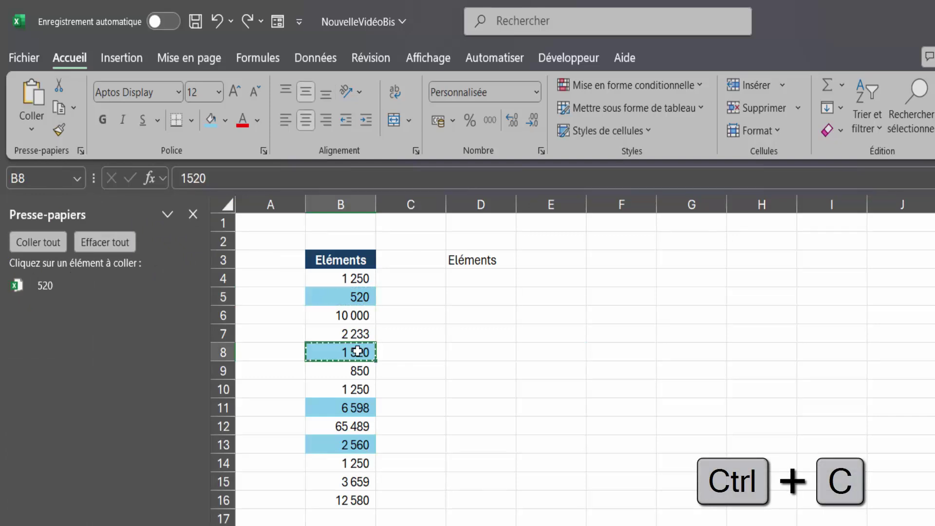
click(358, 407)
key(ctrl+c)
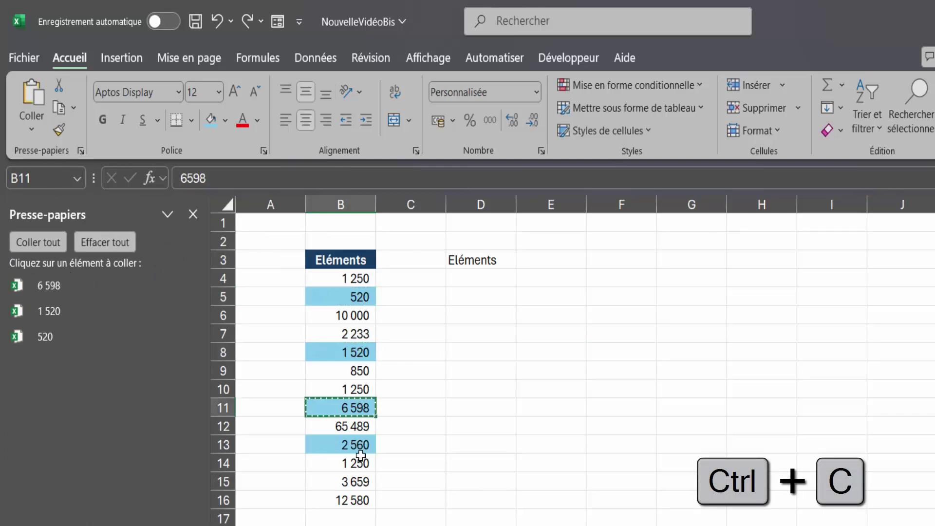
click(359, 444)
key(ctrl+c)
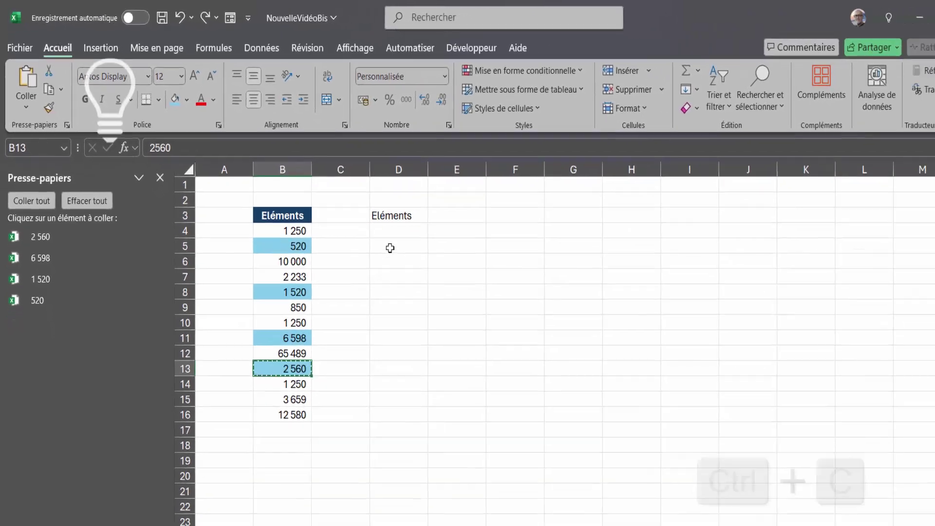
click(480, 297)
click(29, 188)
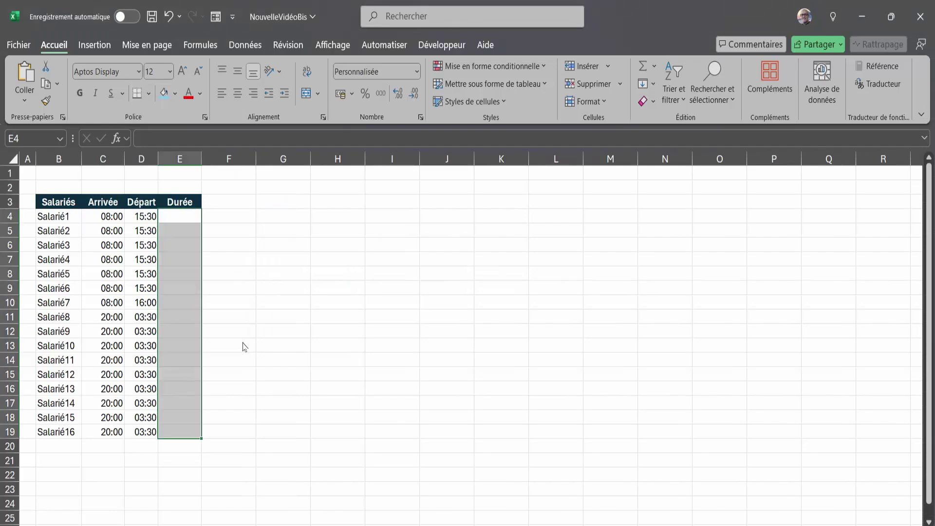
Calculate the Durée in E4 with =D4-C4 and fill the formula down to E19.
click(172, 222)
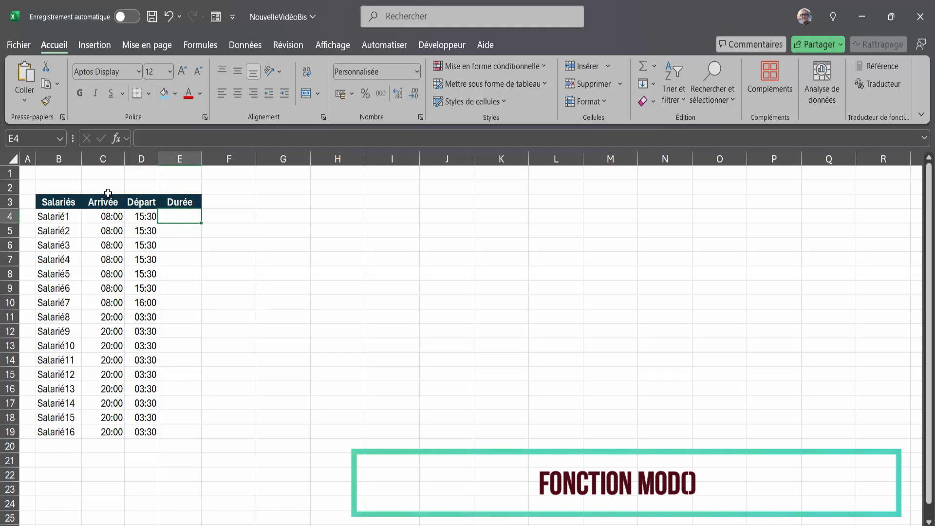
click(107, 216)
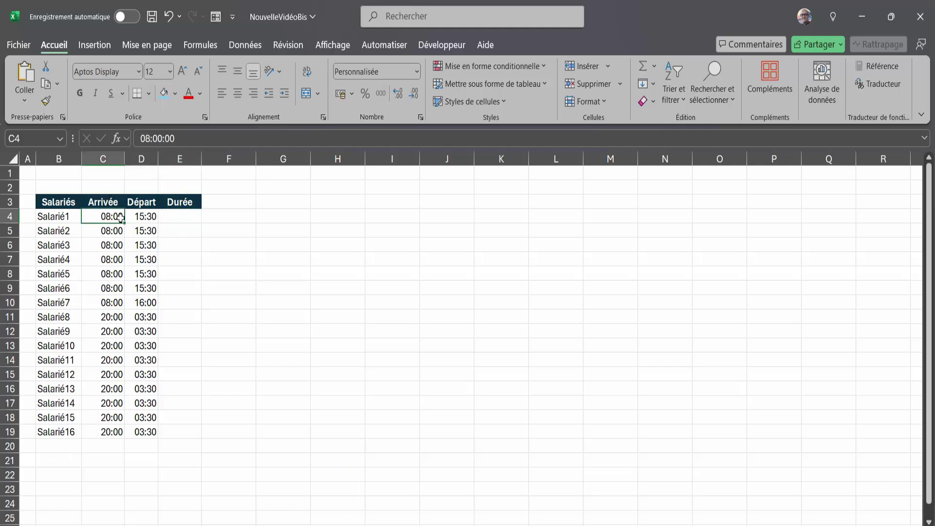
click(139, 216)
click(182, 218)
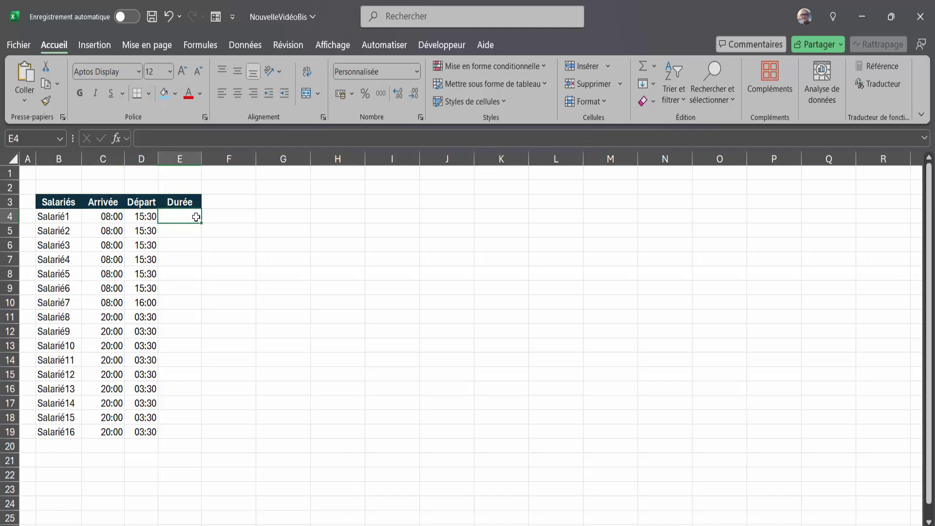
text(=)
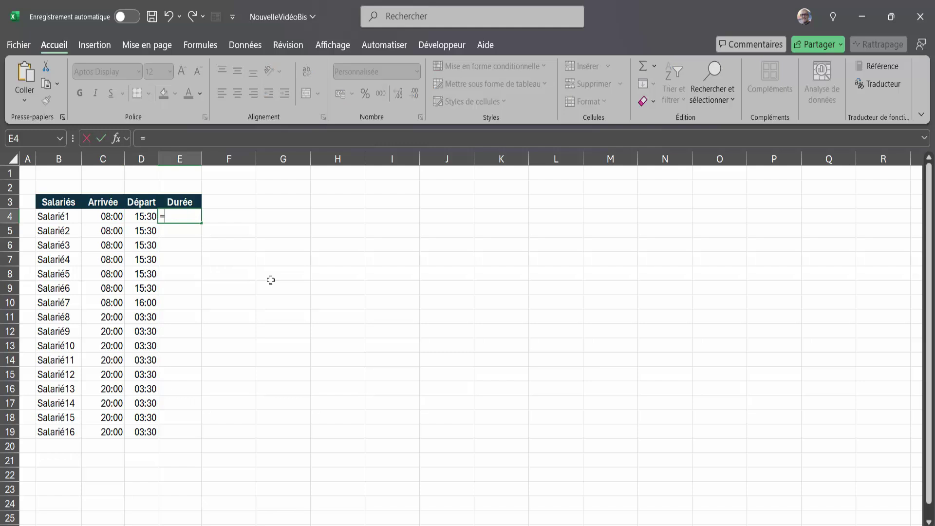
click(143, 219)
text(-)
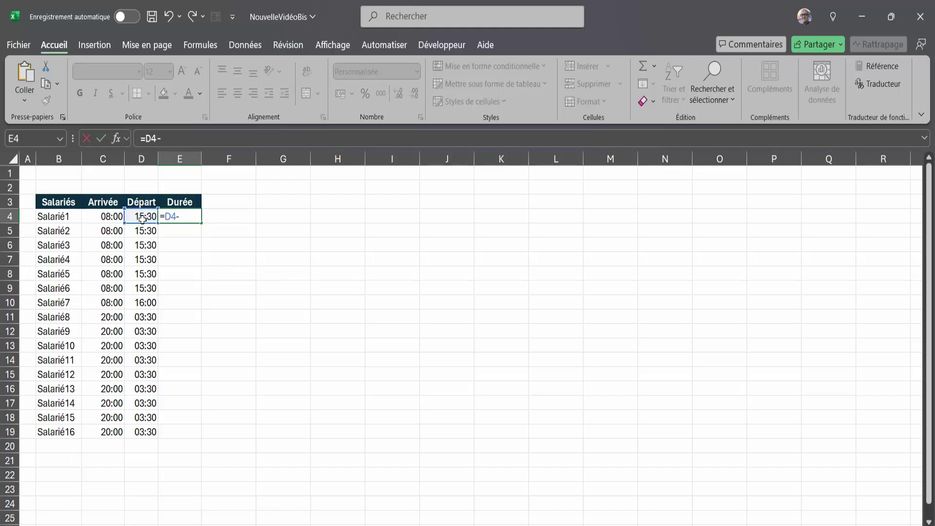
click(98, 220)
key(Return)
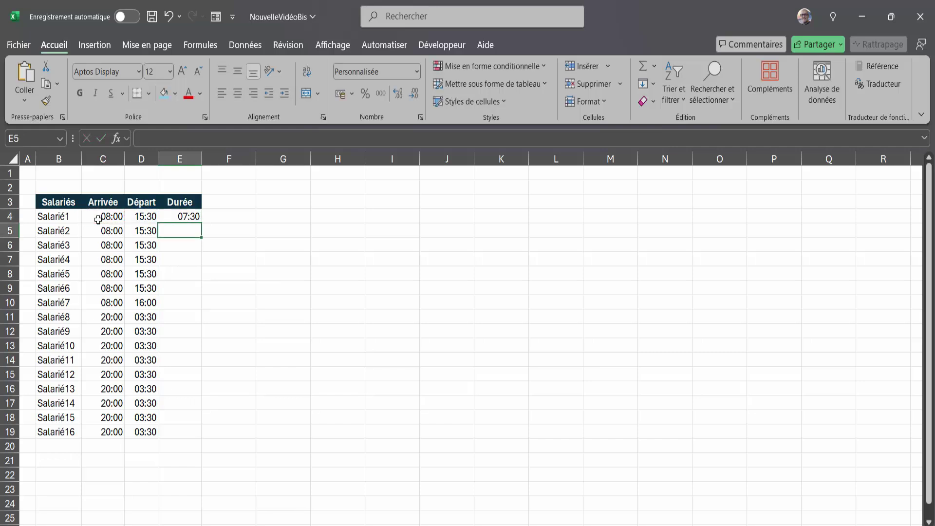
click(192, 217)
drag(201, 225, 189, 435)
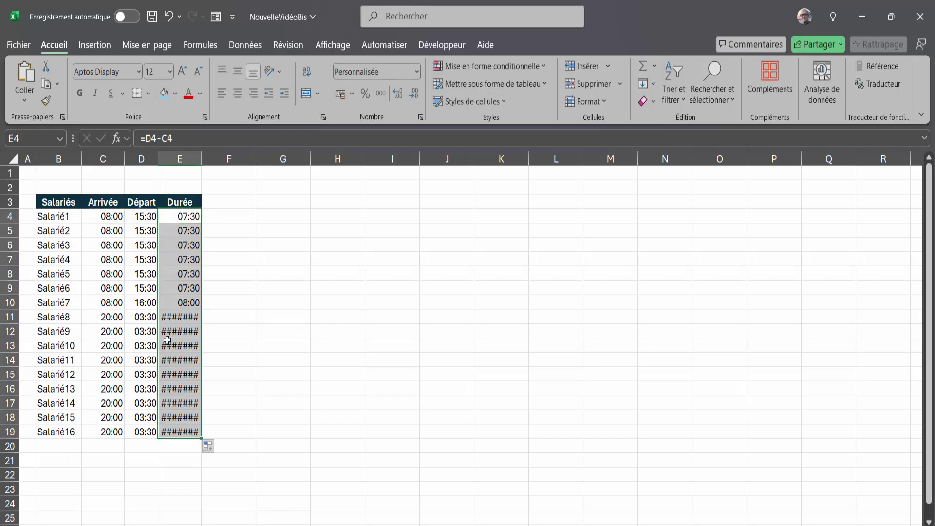
Widen the Durée column slightly and examine the night-shift result in E11 against its arrival time in C11.
click(175, 319)
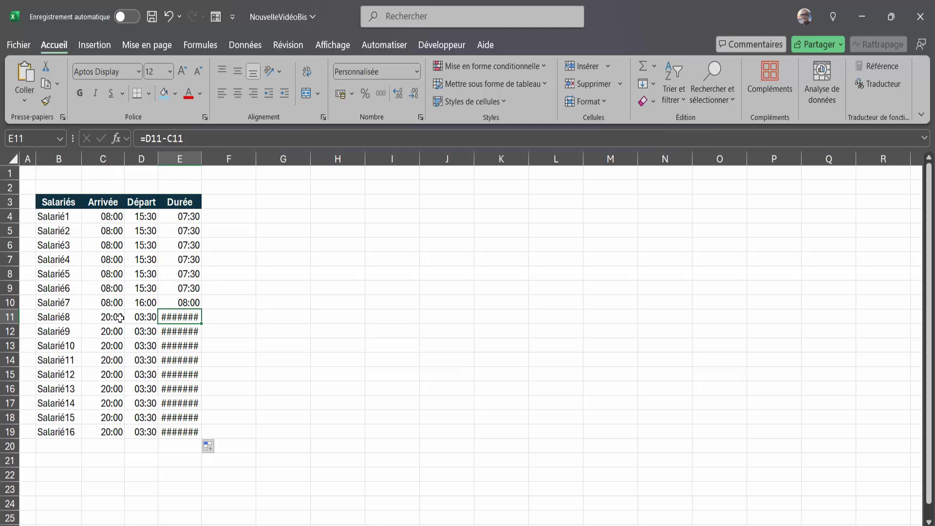
mouse_move(201, 158)
mouse_down()
mouse_move(275, 159)
mouse_move(204, 165)
mouse_up()
mouse_move(176, 328)
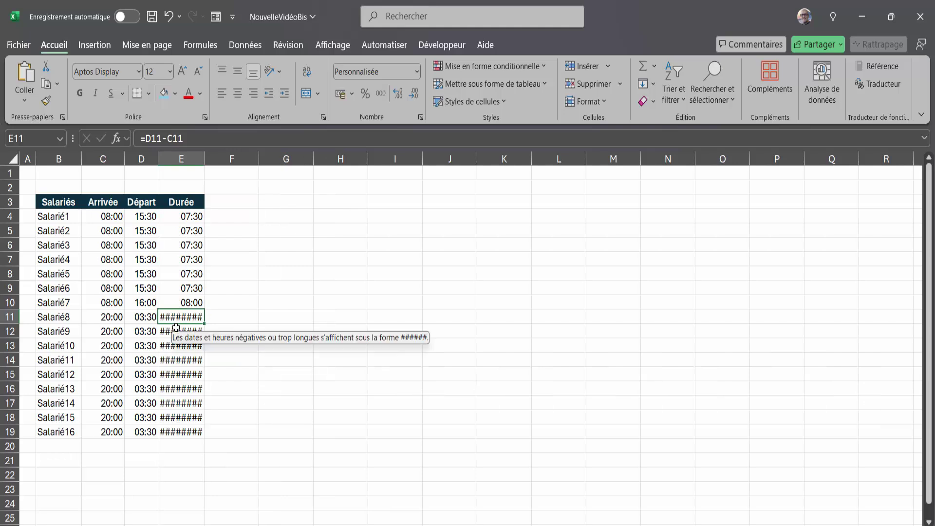
click(111, 319)
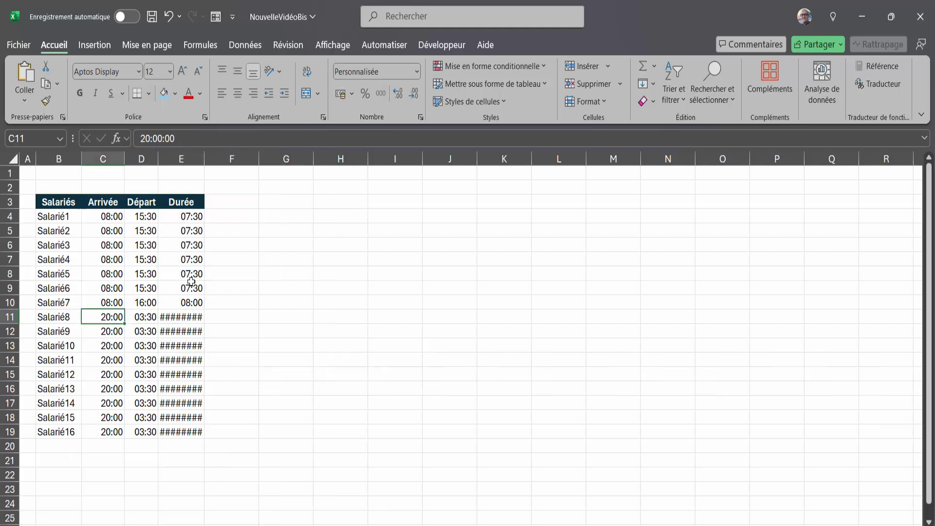
click(190, 217)
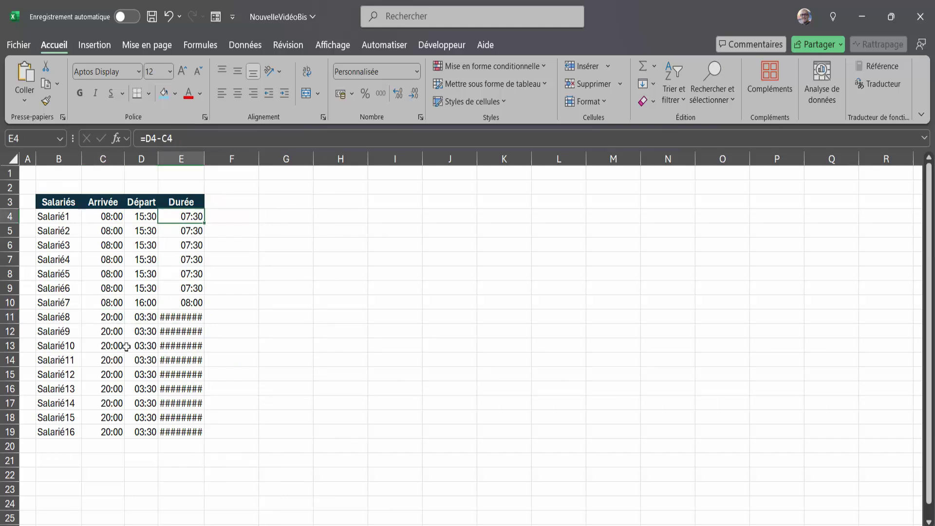
click(110, 320)
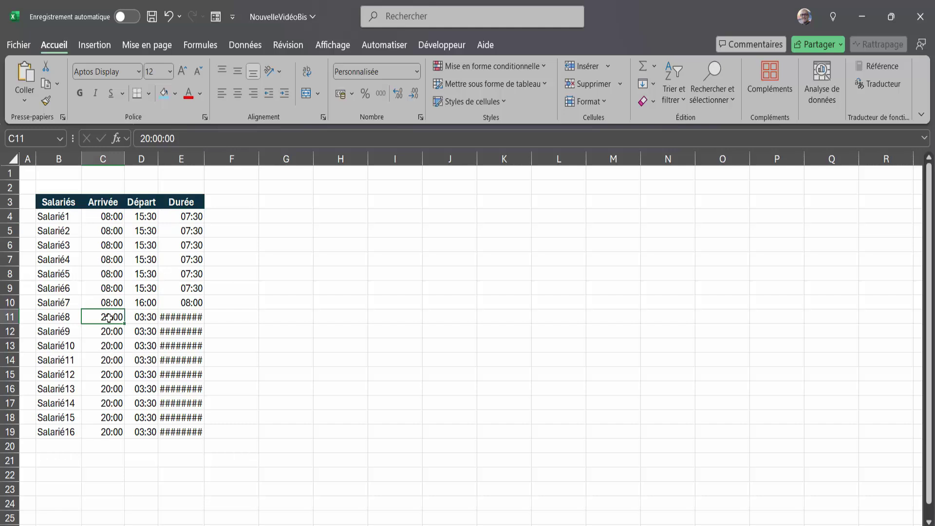
Clear the Durée formulas in E4:E19 and enter =MOD(D4-C4;1) into the whole range at once.
drag(193, 225, 193, 449)
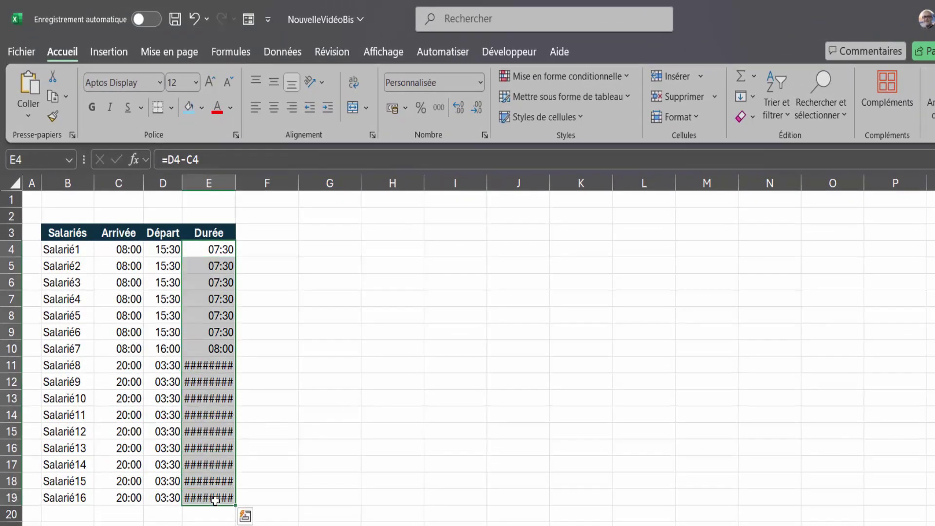
key(Delete)
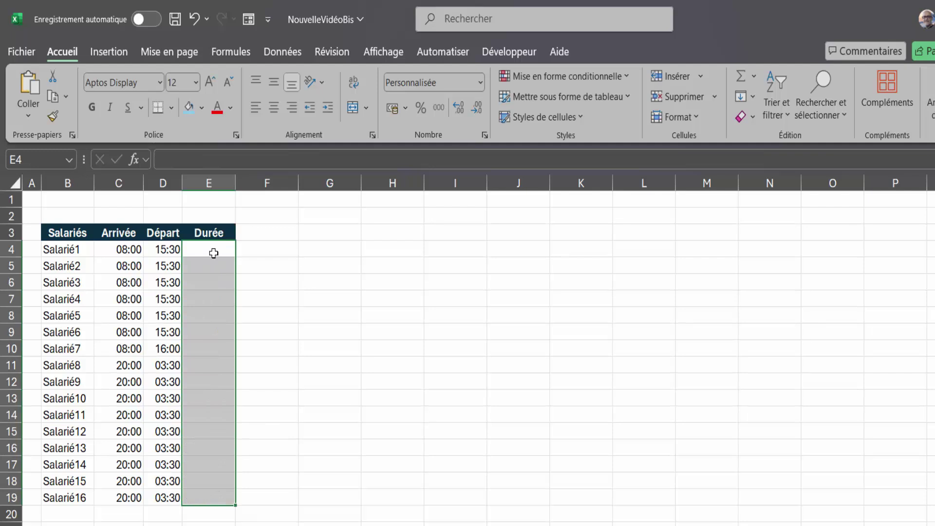
text(=MOD)
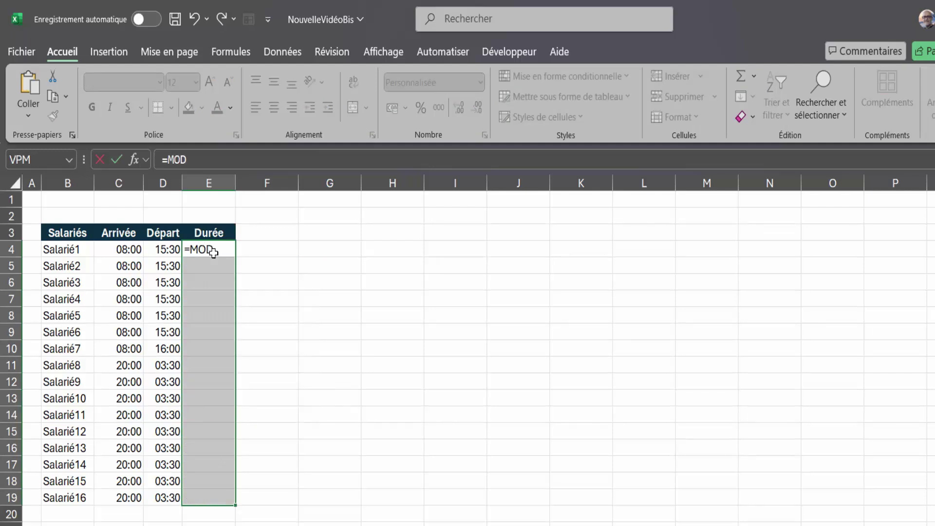
text(()
click(161, 249)
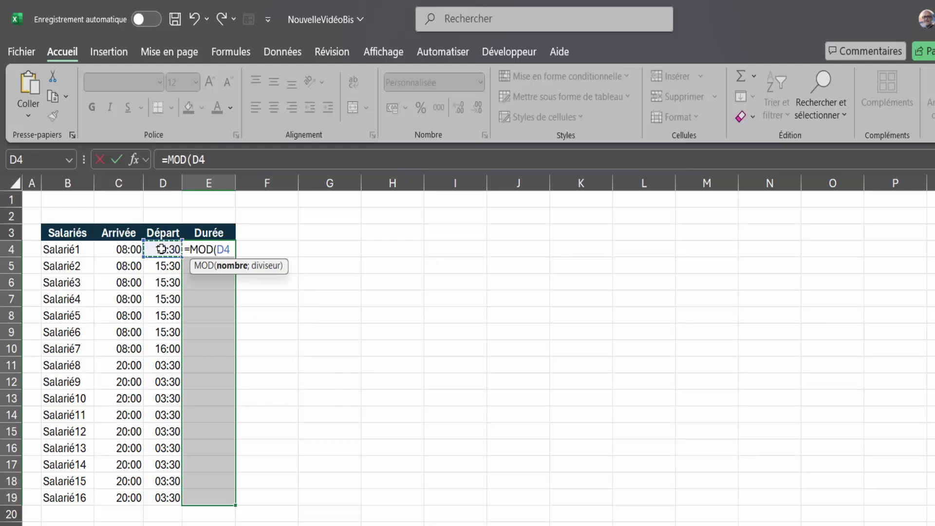
text(-)
click(115, 249)
text(;)
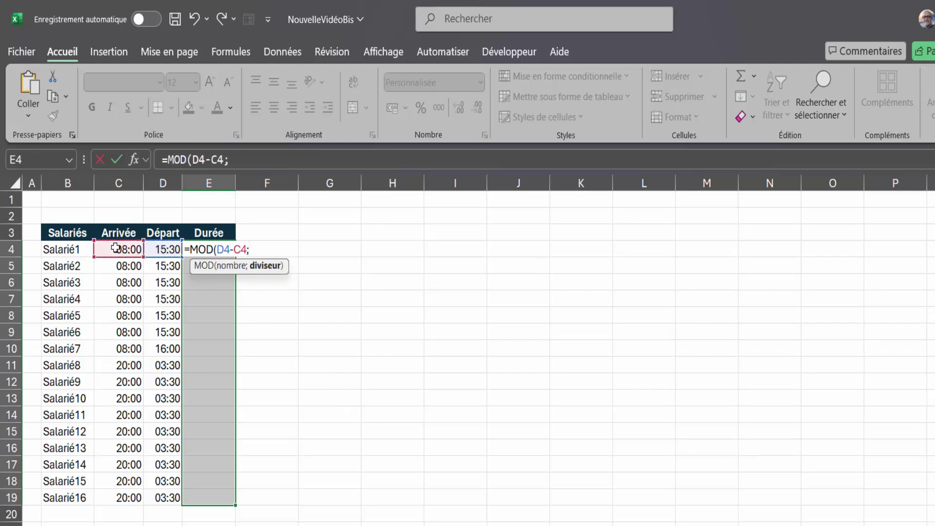
text(1)
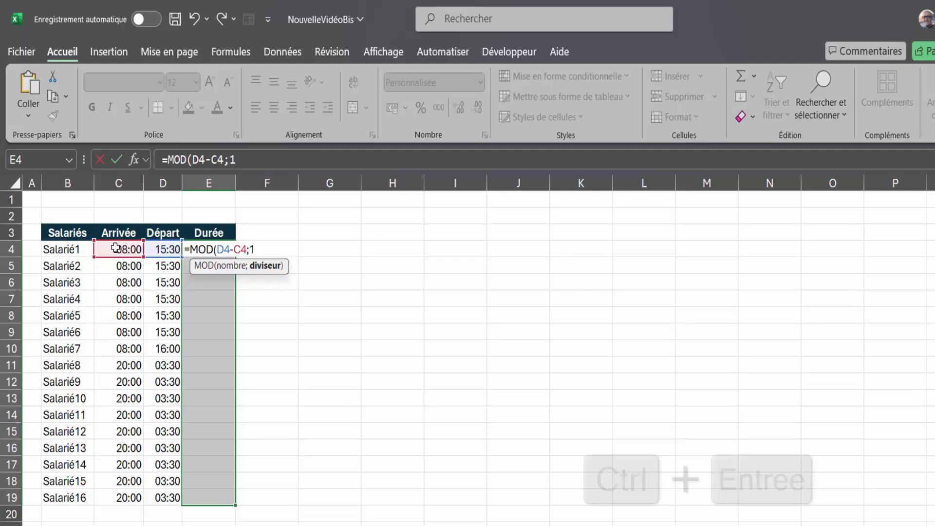
text())
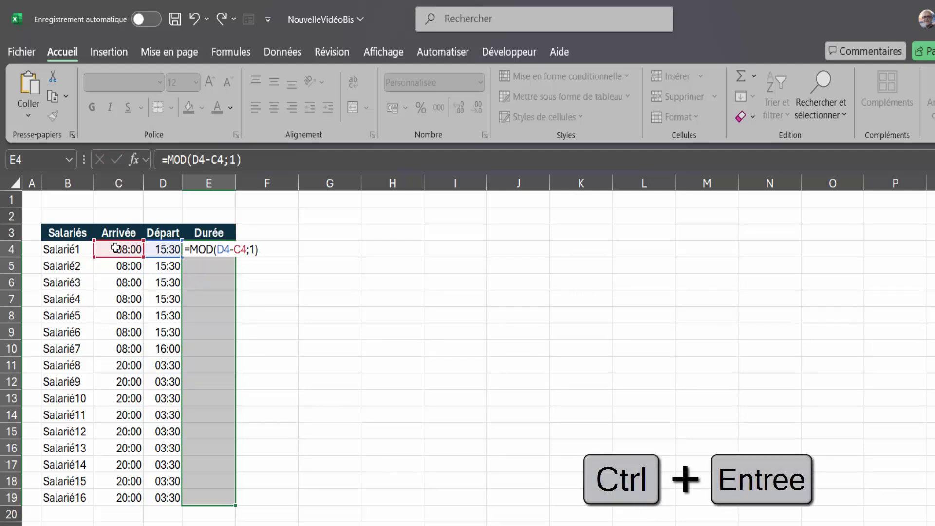
key(ctrl+Return)
click(218, 398)
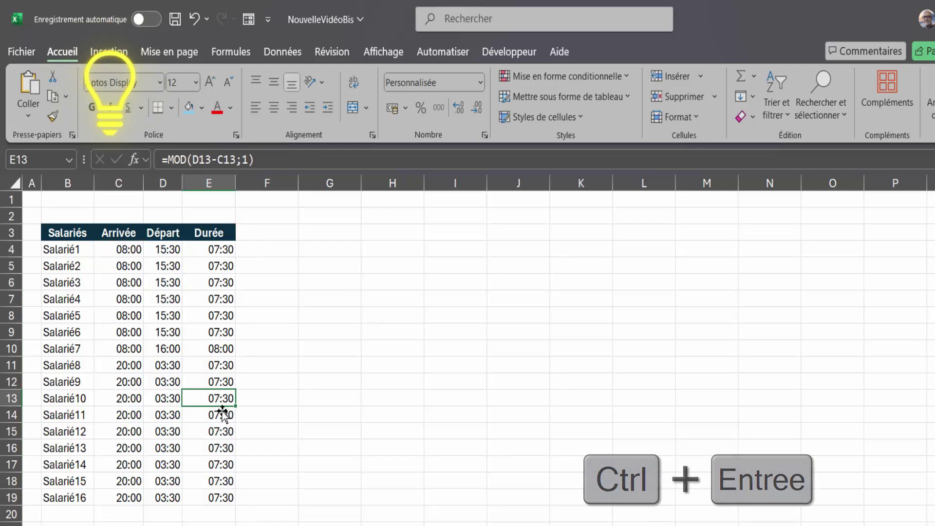